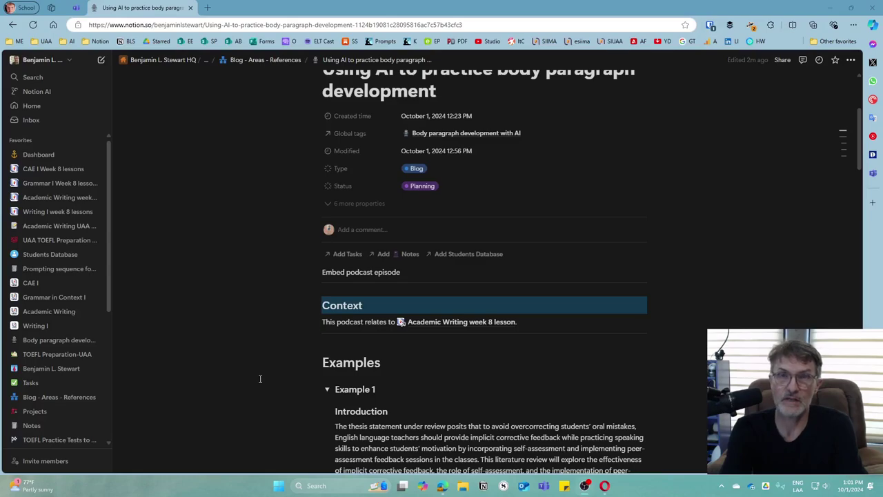
Step: Read Example 1's introduction and its body sections on implicit corrective feedback, student motivation and self-assessment
scroll(260, 379, "down", 2)
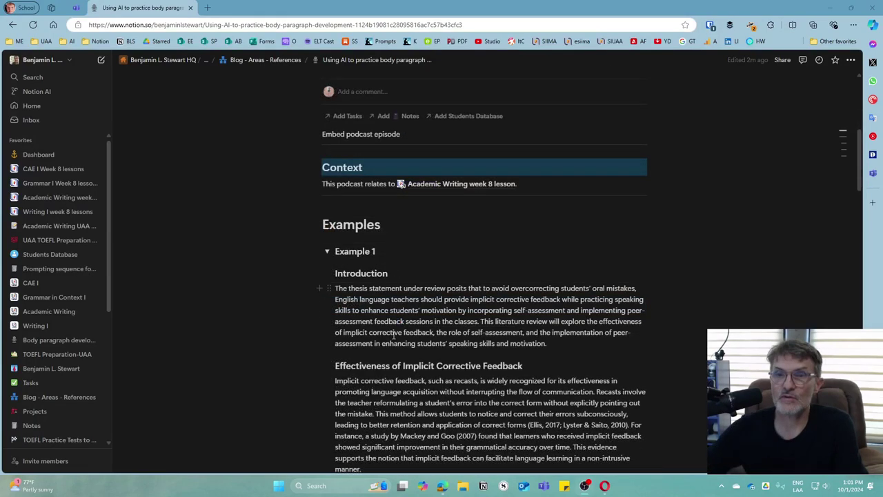
scroll(383, 338, "down", 2)
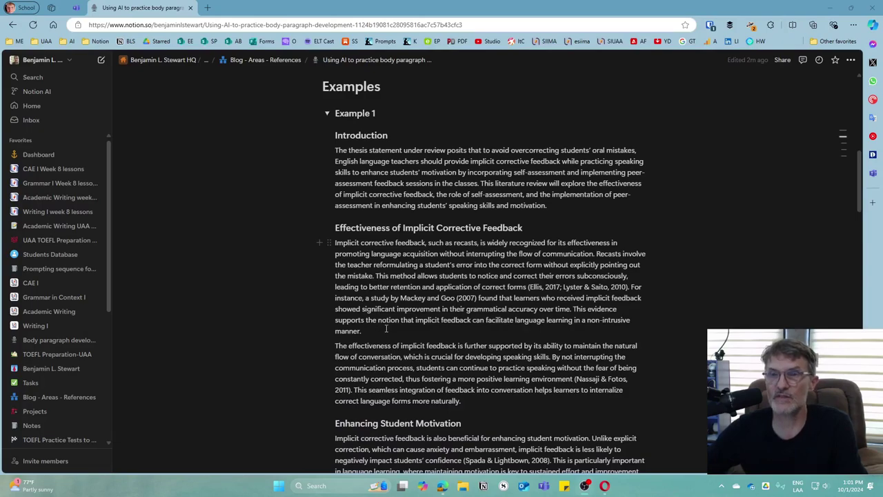
scroll(375, 272, "up", 1)
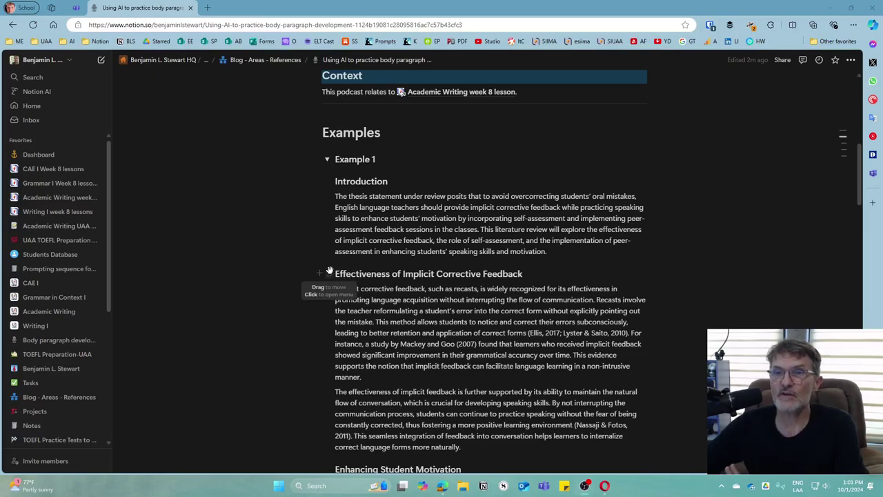
scroll(403, 266, "down", 1)
scroll(403, 268, "down", 3)
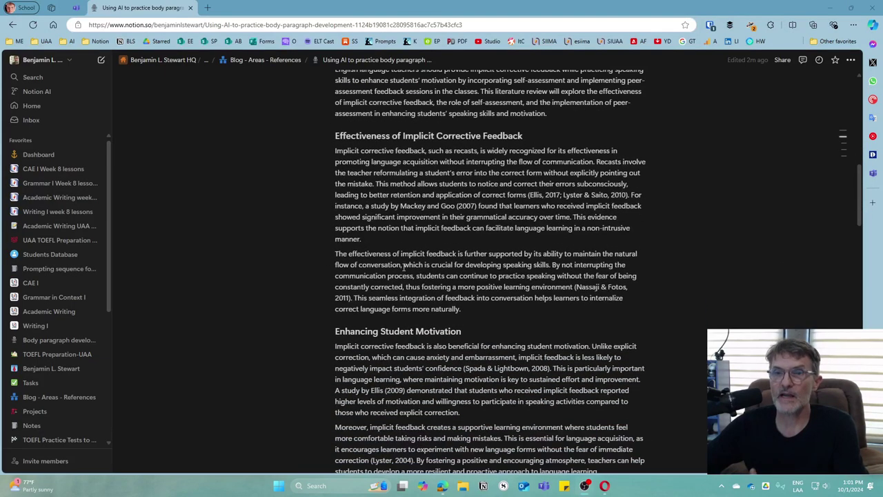
scroll(405, 270, "down", 3)
scroll(404, 270, "up", 4)
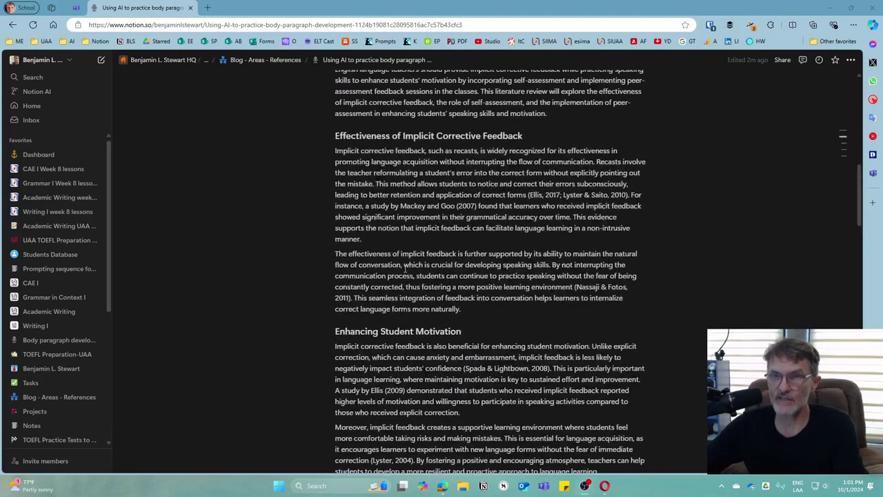
scroll(393, 266, "down", 2)
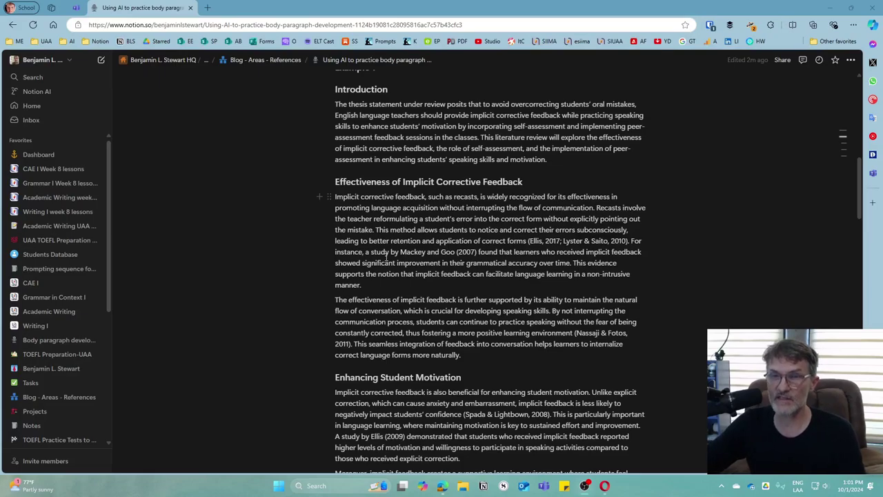
scroll(397, 240, "down", 2)
scroll(378, 255, "down", 1)
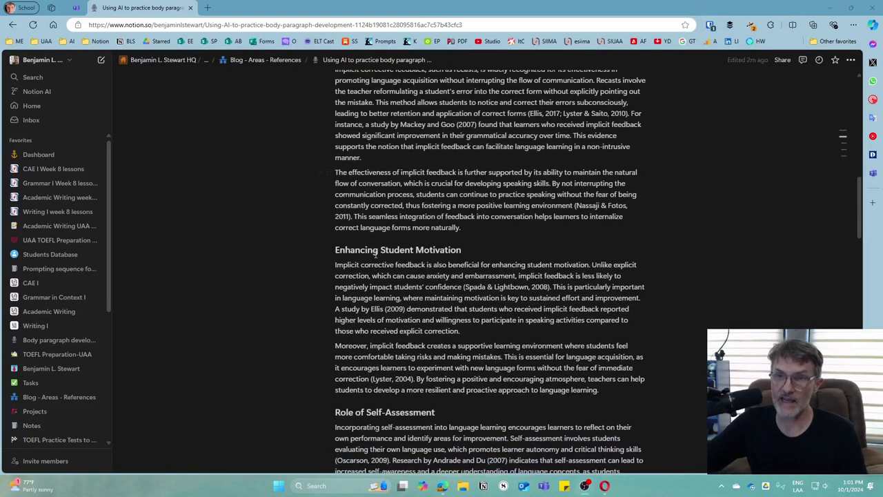
scroll(348, 250, "down", 1)
scroll(373, 255, "up", 2)
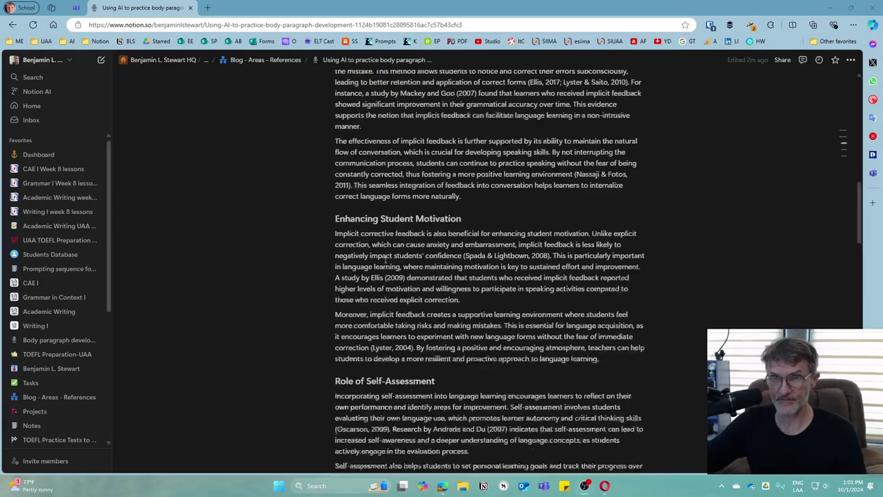
scroll(385, 259, "up", 1)
scroll(396, 244, "down", 3)
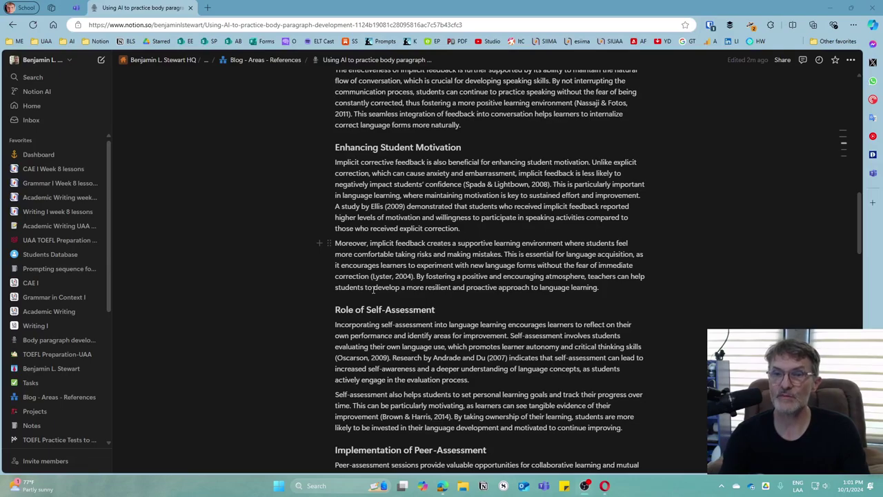
scroll(379, 266, "up", 1)
scroll(379, 266, "up", 2)
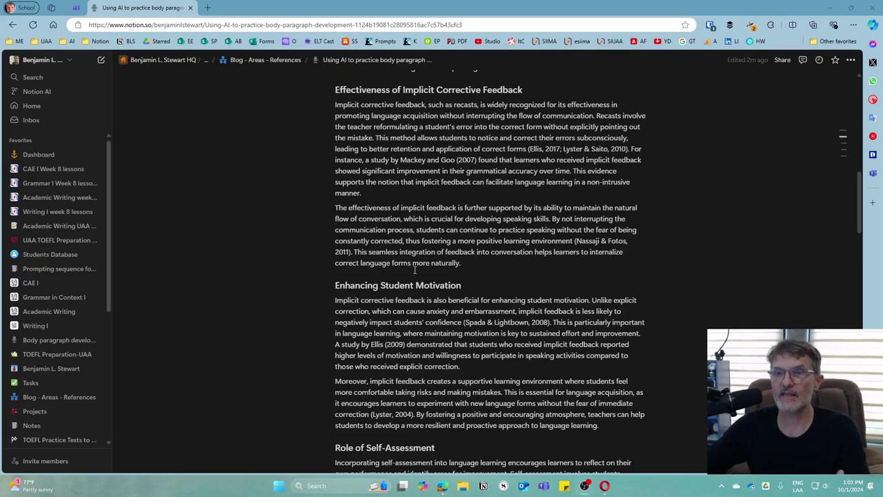
Step: Review Example 1's peer-assessment section, conclusion and reference list
scroll(415, 270, "down", 6)
scroll(415, 273, "down", 4)
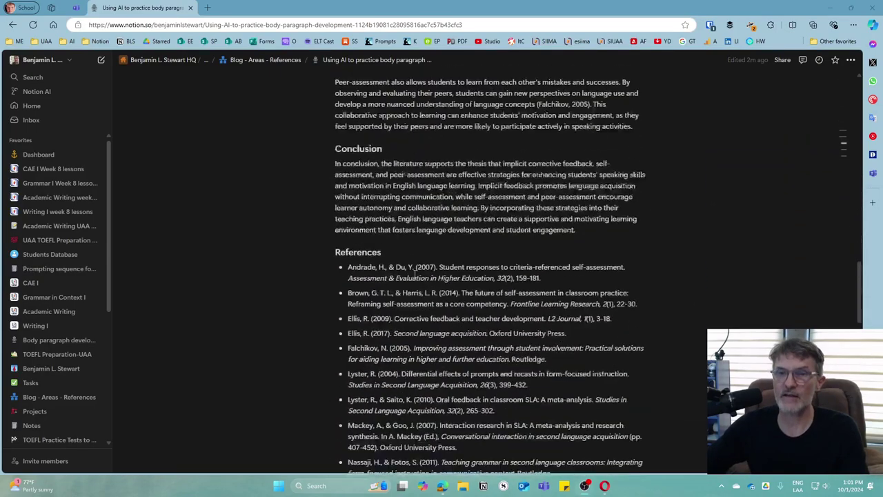
scroll(414, 274, "down", 1)
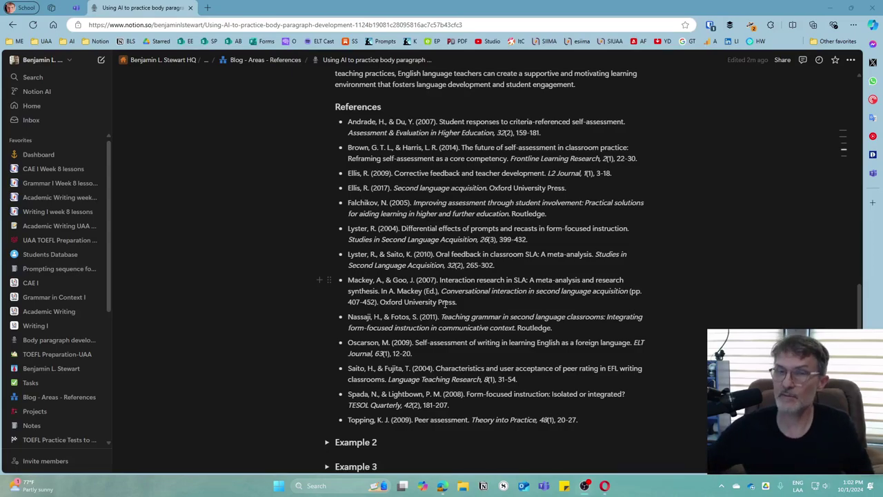
scroll(385, 372, "up", 6)
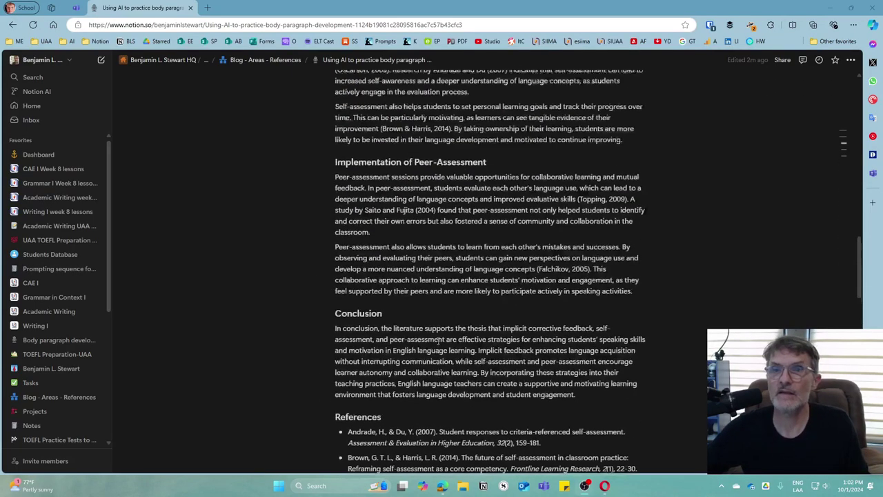
Step: Expand Example 2 and examine its introduction and the labelled paragraphs under Picture Exchange Communication System (PECS)
scroll(436, 340, "down", 5)
scroll(438, 340, "down", 2)
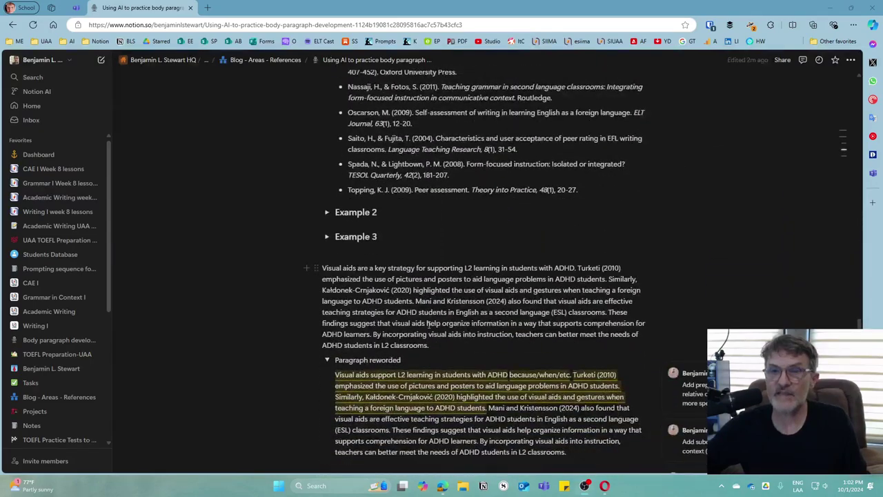
left_click(327, 213)
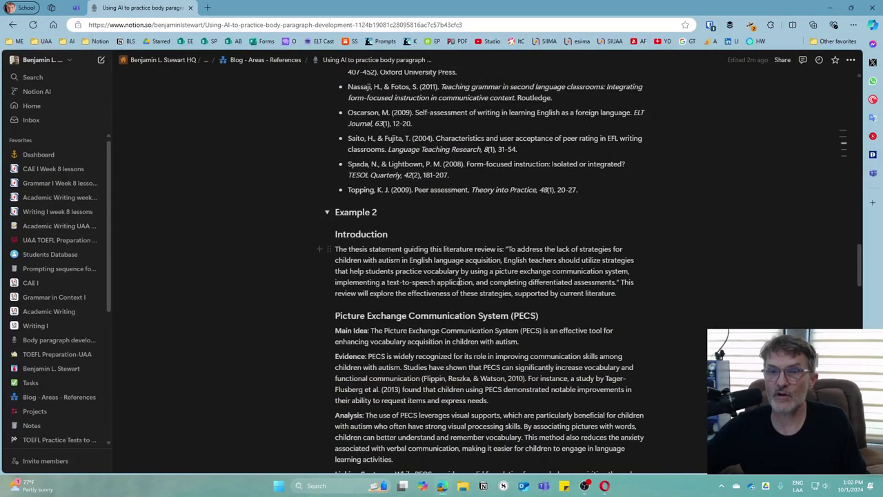
scroll(406, 206, "down", 1)
scroll(453, 281, "down", 1)
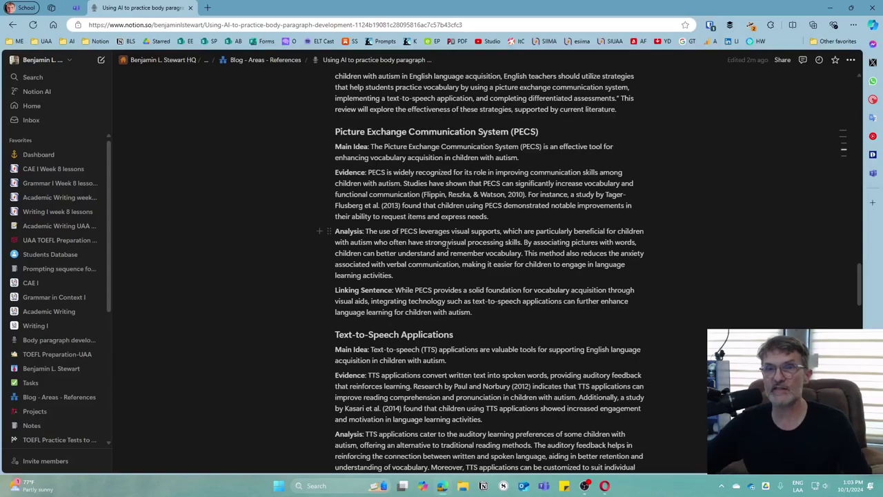
scroll(393, 205, "down", 1)
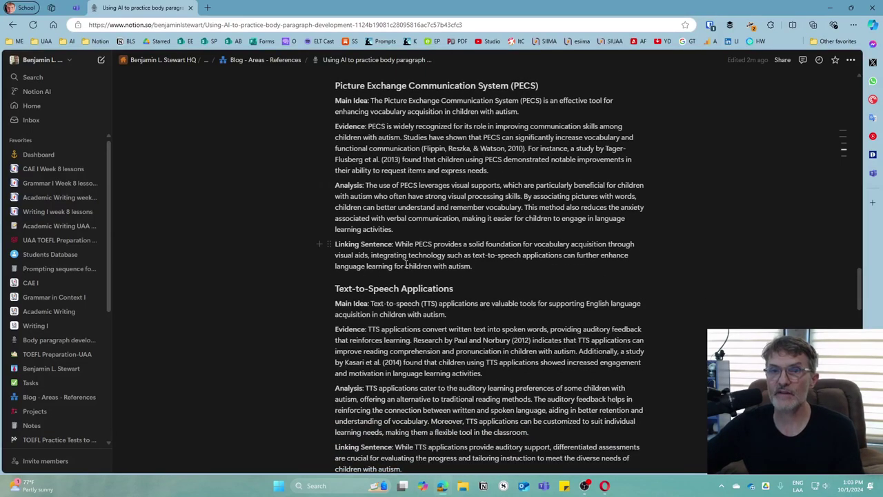
scroll(406, 263, "up", 1)
scroll(406, 262, "down", 1)
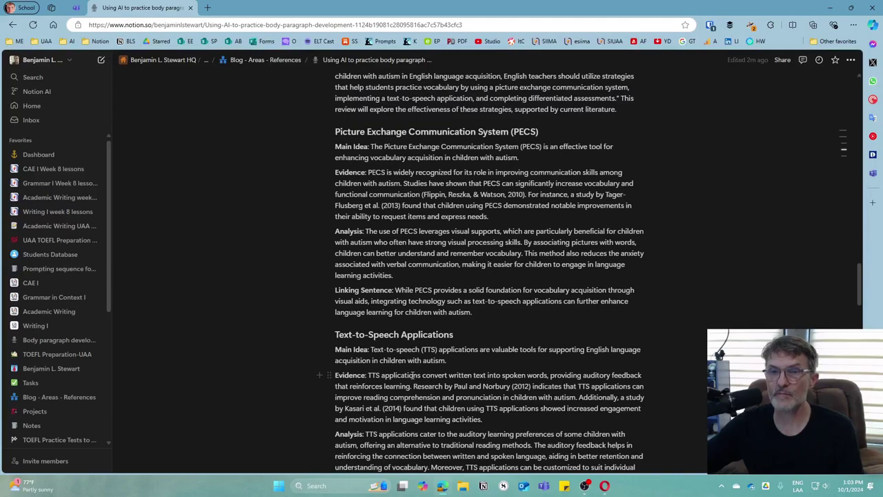
scroll(412, 375, "up", 3)
scroll(333, 207, "down", 2)
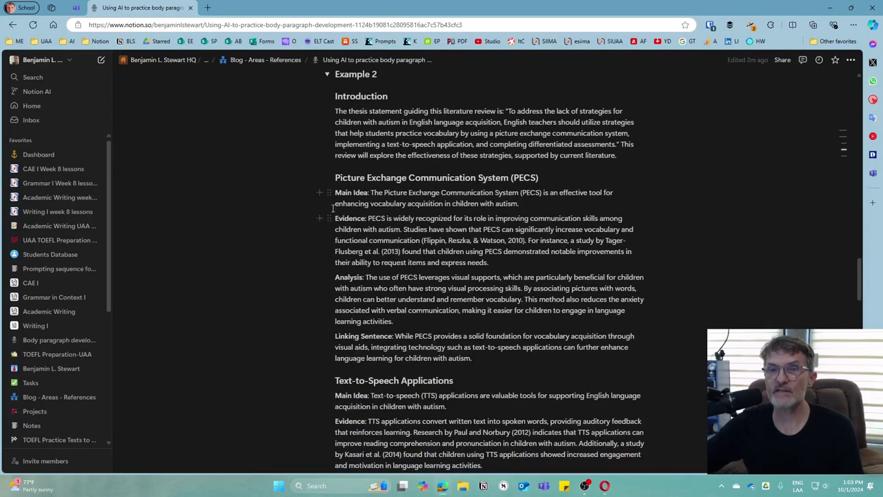
left_click_drag(336, 193, 478, 357)
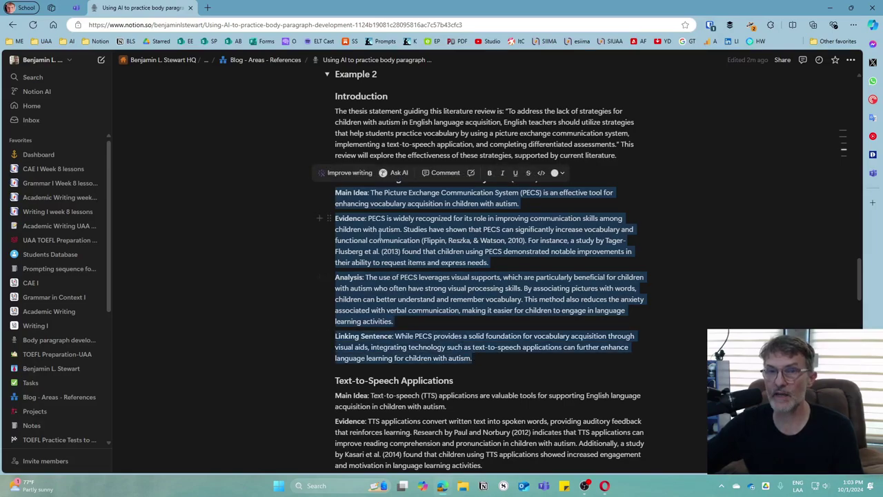
Step: Remove the "Main Idea:" label from the first paragraph of Example 2's PECS section
left_click(363, 230)
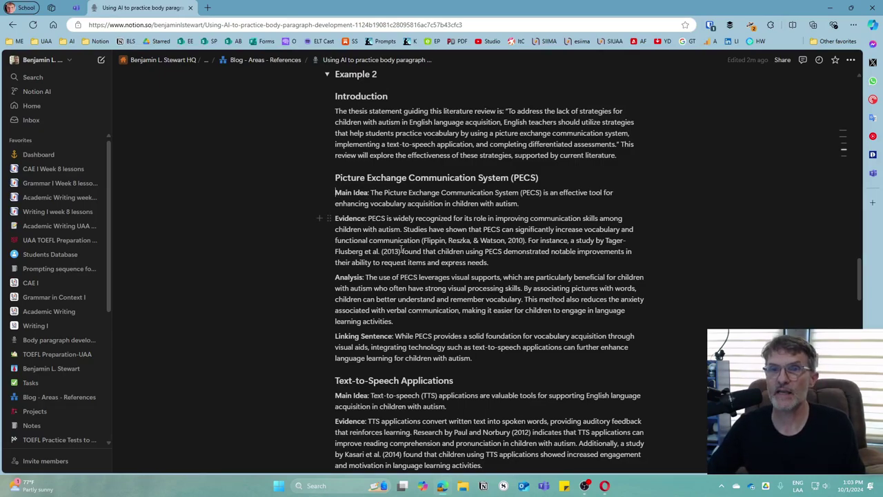
key("Delete")
key("Delete")
key("Delete")
key("Delete")
key("Delete")
key("Delete")
key("Delete")
key("Delete")
key("Delete")
key("Delete")
key("Delete")
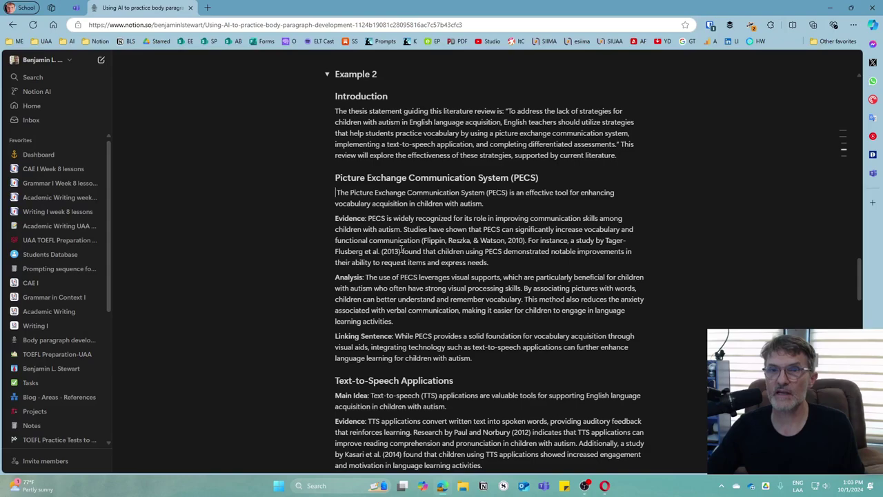
key("Delete")
Step: Merge the Evidence paragraph into the opening PECS paragraph after "children with autism." and remove its "Evidence:" label
key("Down")
key("Down")
type(".")
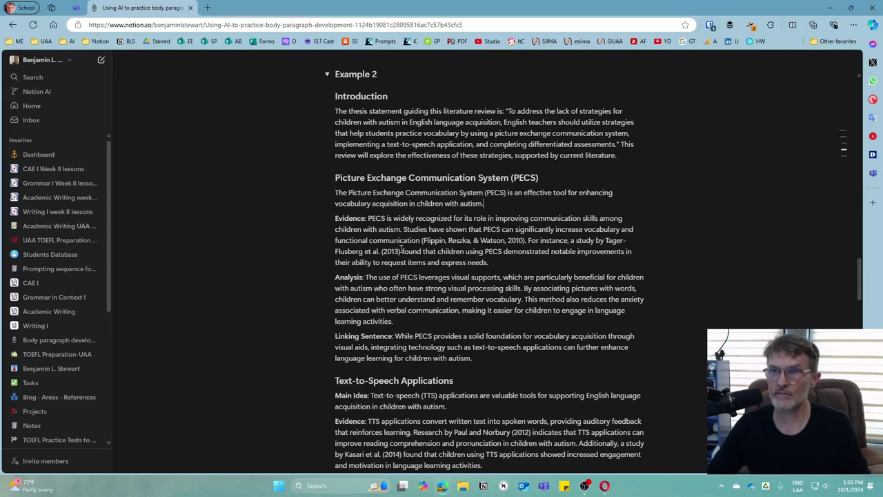
key("Delete")
key("Delete")
key("Delete")
key("Delete")
key("Delete")
key("Delete")
key("Delete")
key("Delete")
key("Delete")
key("Delete")
key("Delete")
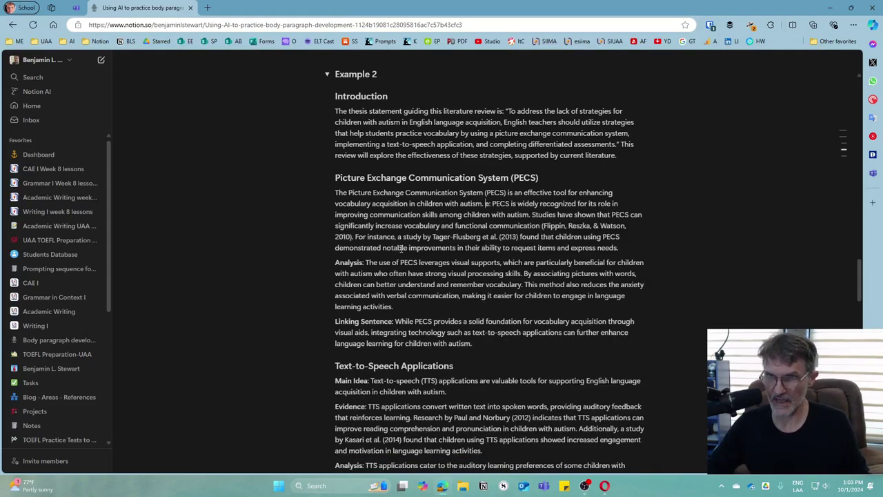
key("Delete")
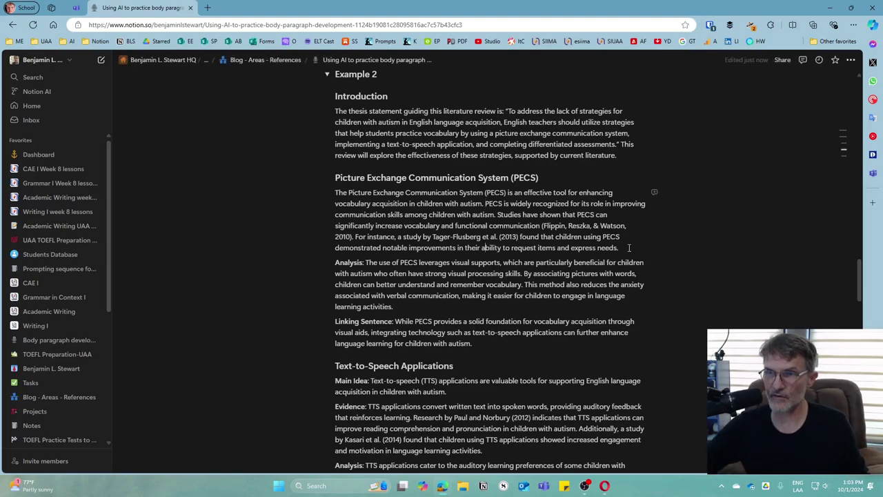
Step: Join the Analysis paragraph to the PECS paragraph after "express needs." and remove its "Analysis:" label
key("Delete")
key("Delete")
key("Delete")
key("Delete")
key("Delete")
key("Delete")
key("Delete")
key("Delete")
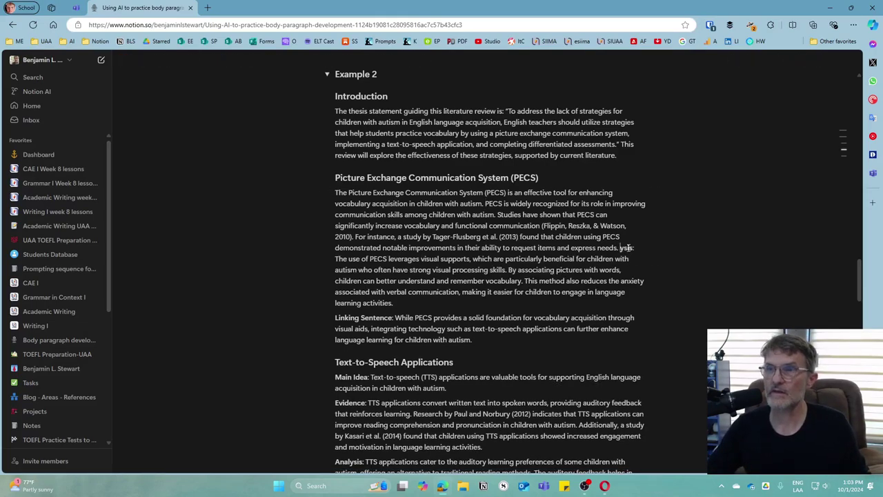
key("Delete")
key("Delete")
key("Delete")
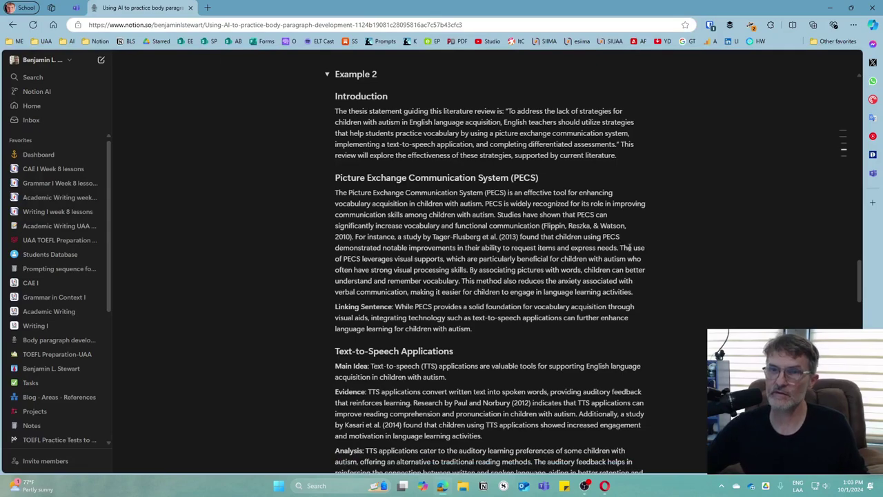
Step: Append the linking sentence to the PECS paragraph after "language learning activities." and remove its "Linking Sentence:" label
left_click(645, 294)
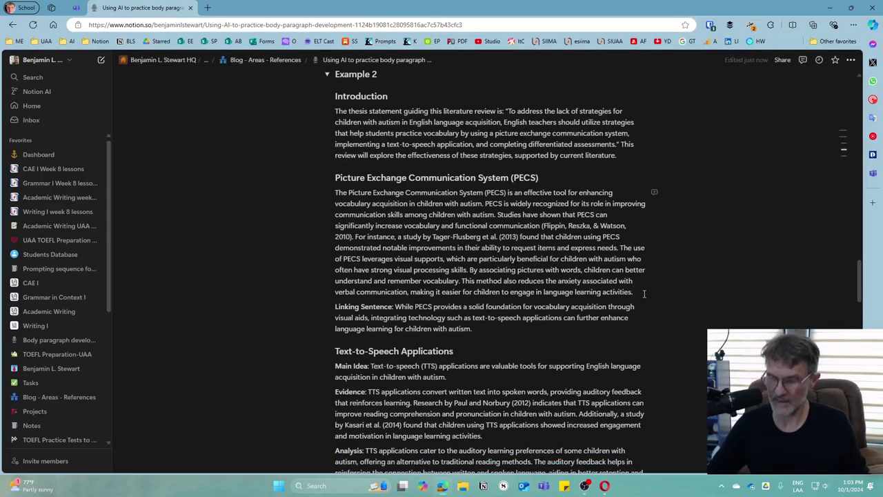
key("Delete")
key("shift+Return")
key("Delete")
key("Delete")
key("Delete")
key("Delete")
key("Delete")
key("Delete")
key("Delete")
key("Delete")
key("Delete")
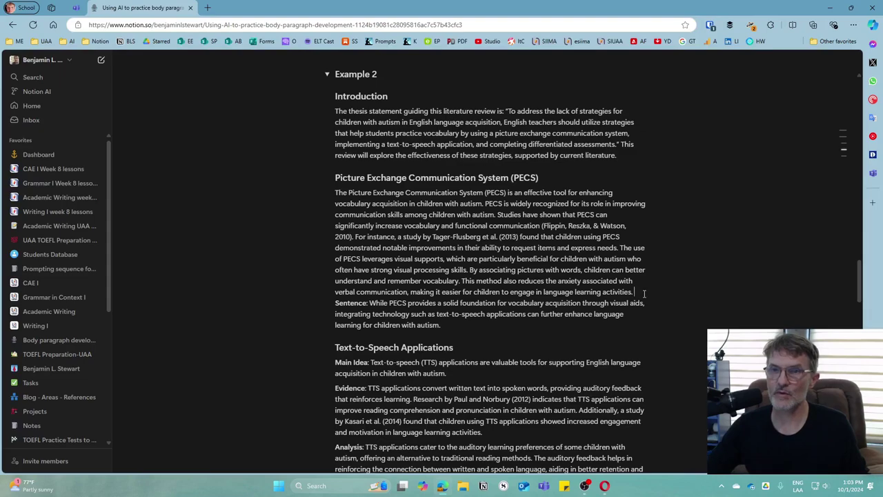
key("Delete")
key("Delete")
key("Delete")
key("Delete")
key("Delete")
key("Delete")
key("Delete")
key("Delete")
key("Delete")
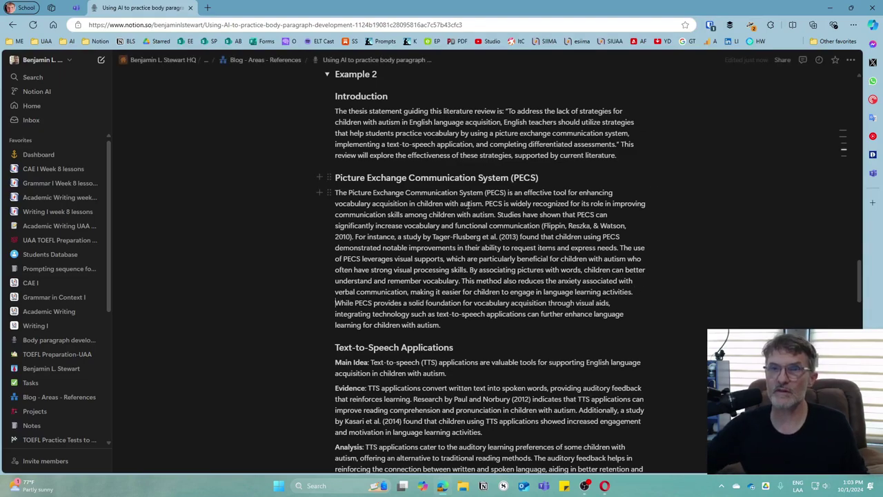
Step: Review the combined PECS paragraph and compare it with Example 2's Text-to-Speech Applications and Differentiated Assessments sections
left_click_drag(336, 193, 458, 334)
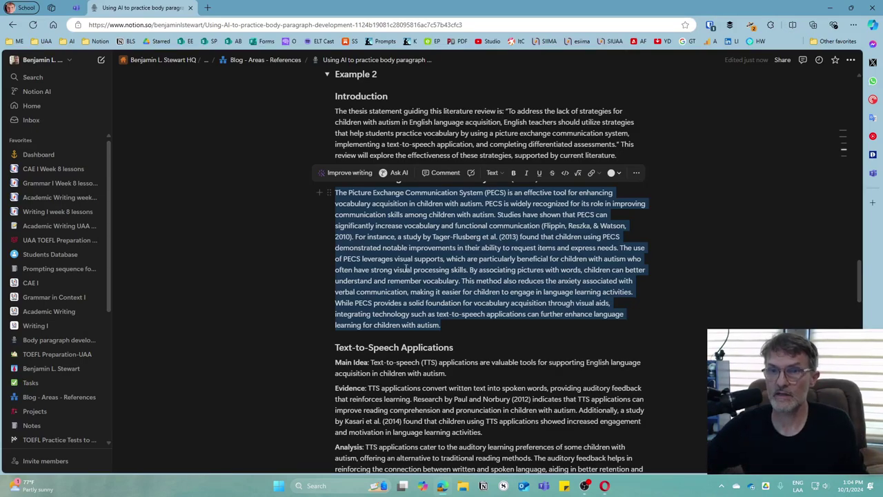
scroll(407, 267, "down", 1)
left_click(414, 289)
scroll(427, 311, "up", 2)
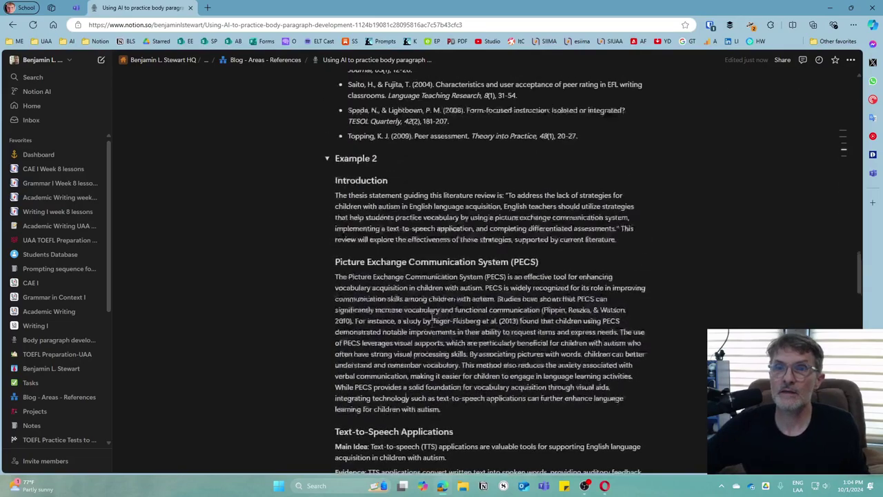
scroll(424, 303, "down", 1)
scroll(377, 136, "down", 7)
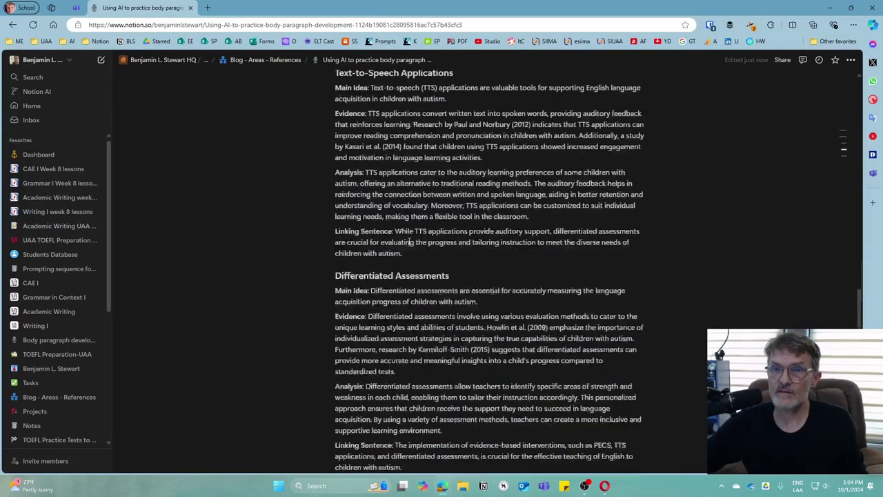
scroll(350, 123, "up", 6)
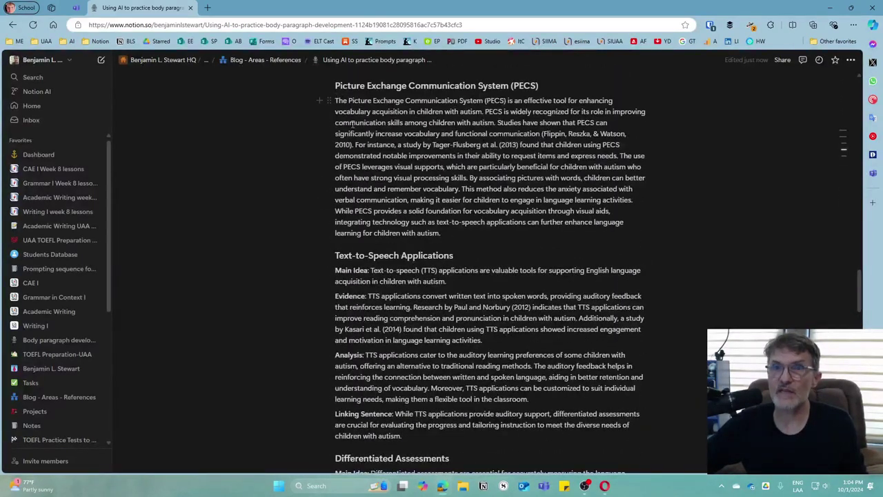
scroll(350, 123, "up", 4)
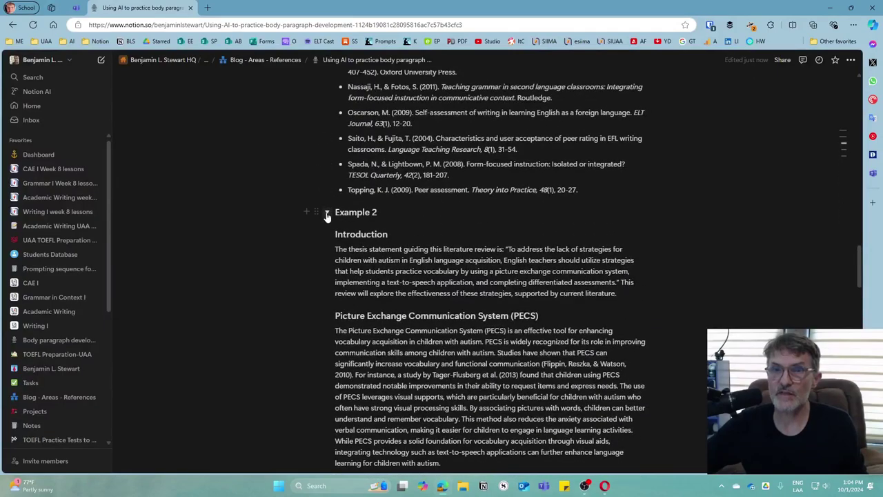
Step: Collapse the Example 2 and Example 1 sections and bring up the visual aids paragraph beneath the examples
left_click(329, 214)
scroll(351, 164, "up", 5)
scroll(351, 164, "up", 15)
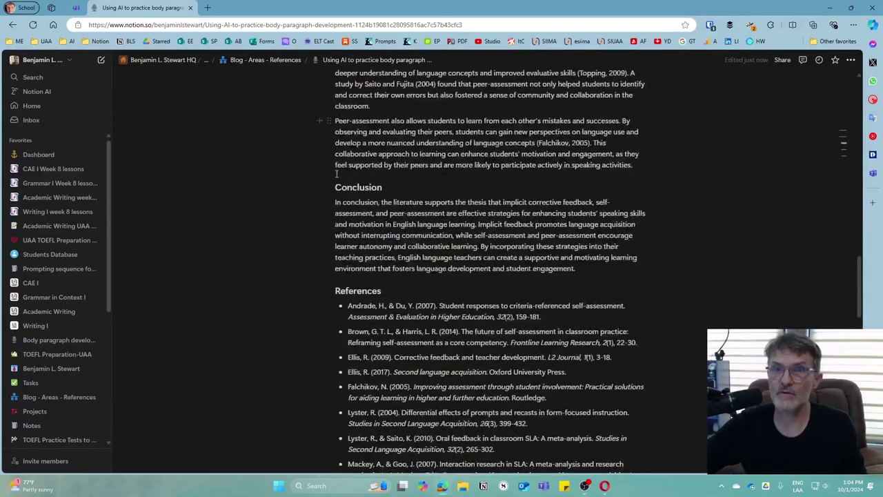
scroll(339, 153, "up", 6)
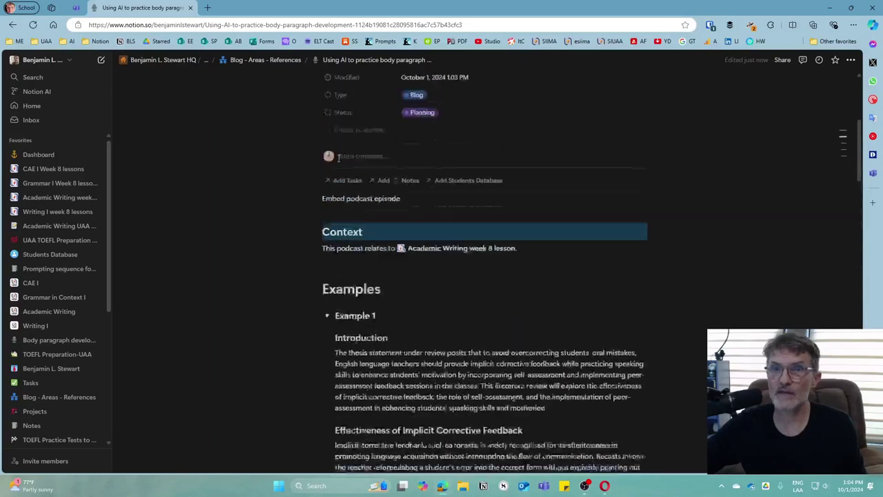
left_click(327, 343)
scroll(361, 347, "down", 3)
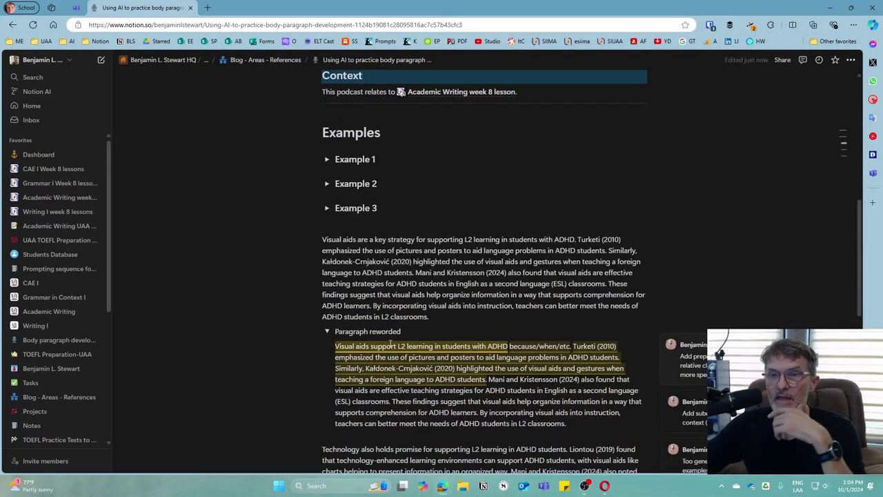
scroll(391, 343, "down", 1)
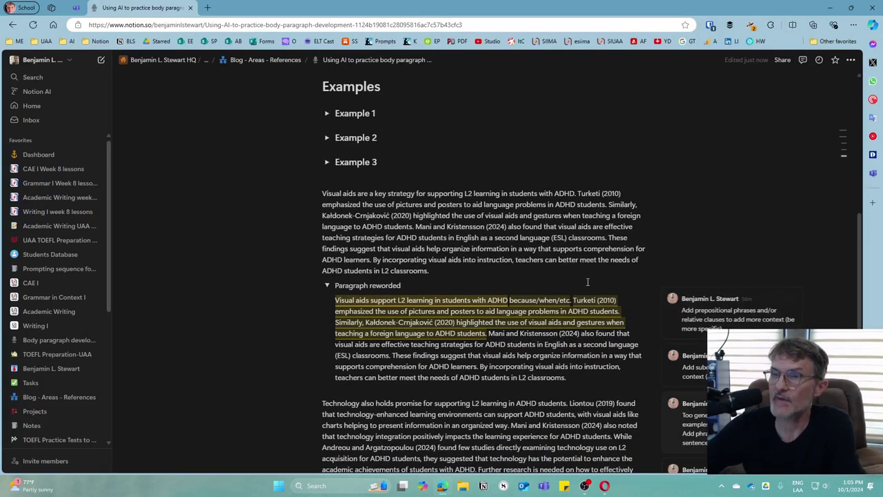
Step: Compare the original visual aids paragraph with the highlighted passages and comments in its reworded version
left_click_drag(323, 194, 502, 288)
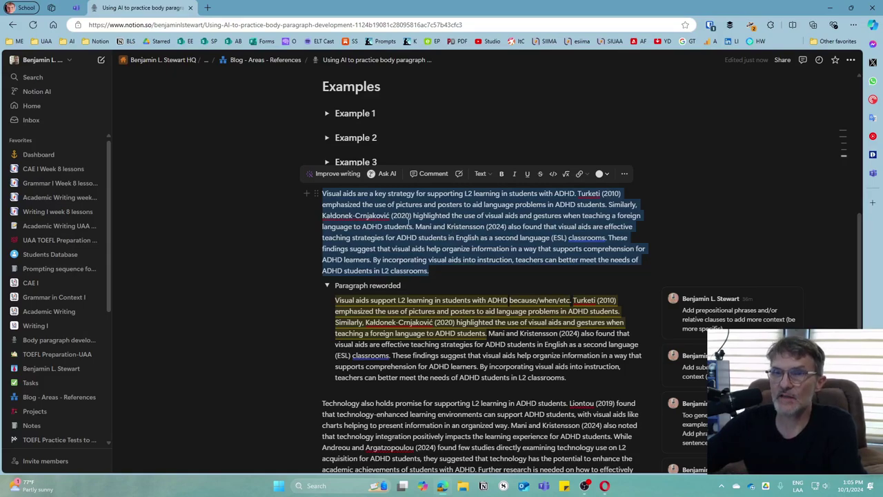
left_click(407, 219)
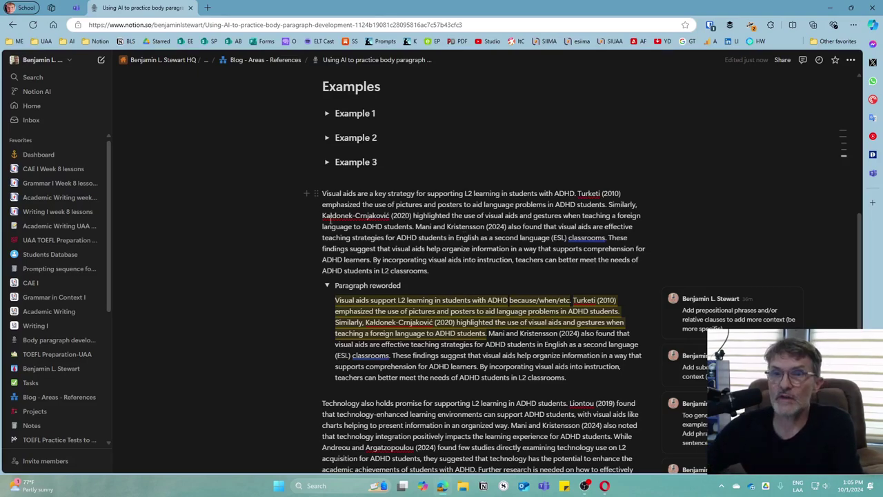
left_click_drag(323, 193, 572, 196)
left_click(359, 307)
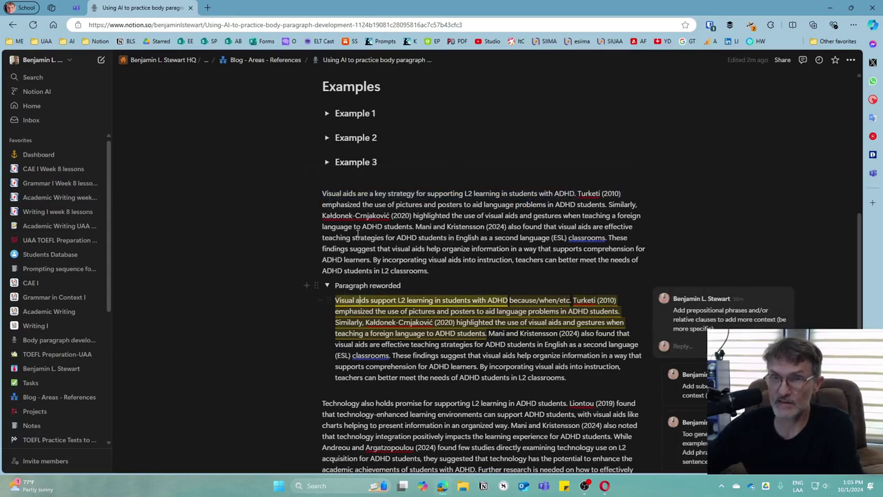
left_click_drag(323, 193, 433, 278)
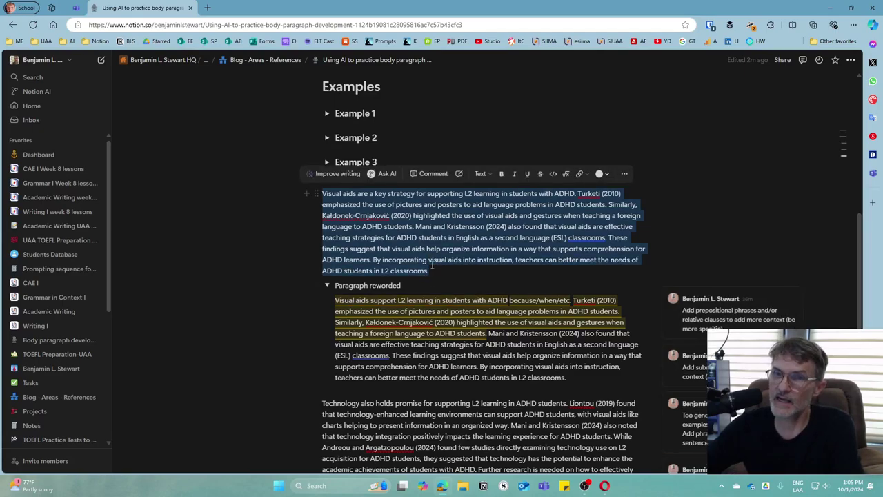
left_click(336, 300)
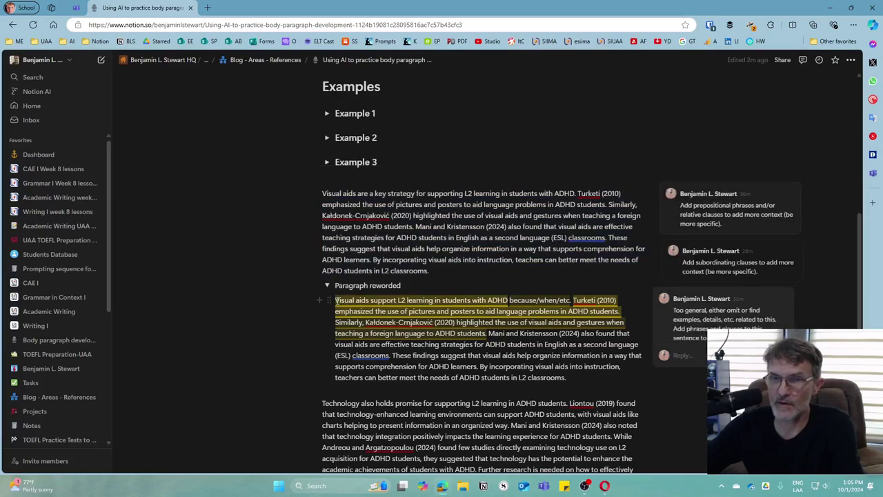
left_click(402, 312)
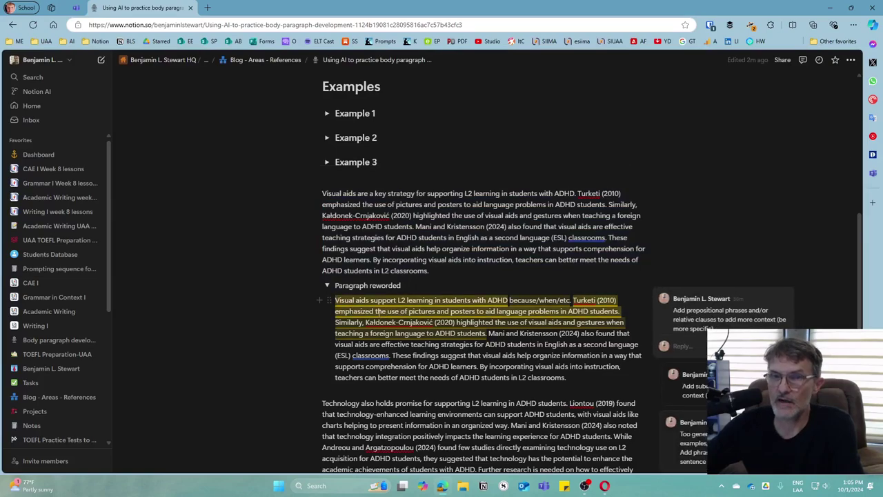
left_click(337, 301)
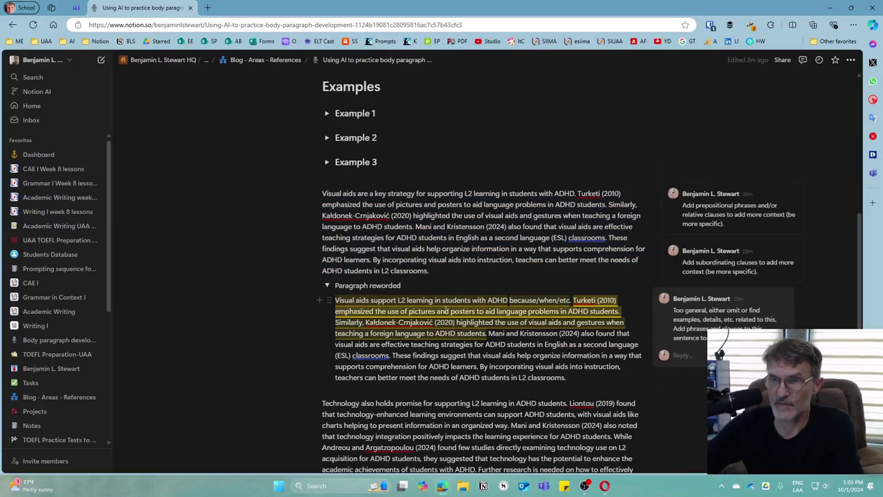
Step: Examine the topic sentence in the original and reworded visual aids paragraphs, including the comments on prepositional phrases and subordinating clauses
left_click_drag(336, 300, 544, 303)
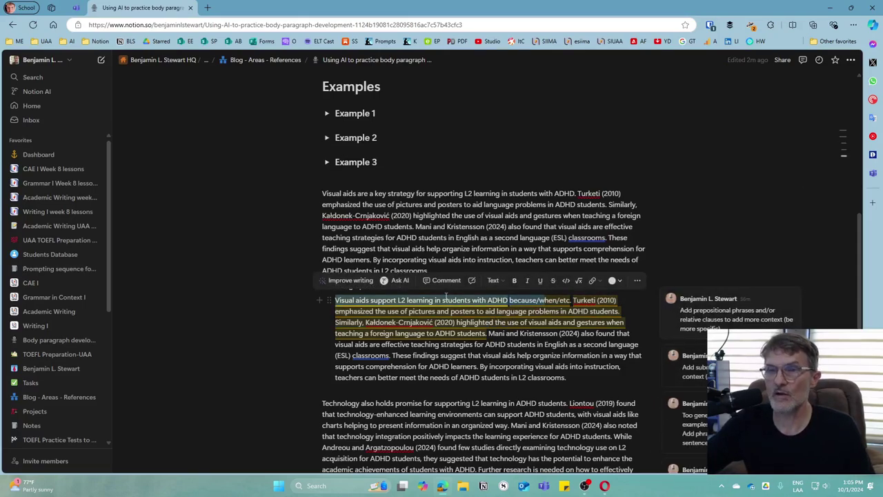
left_click(427, 192)
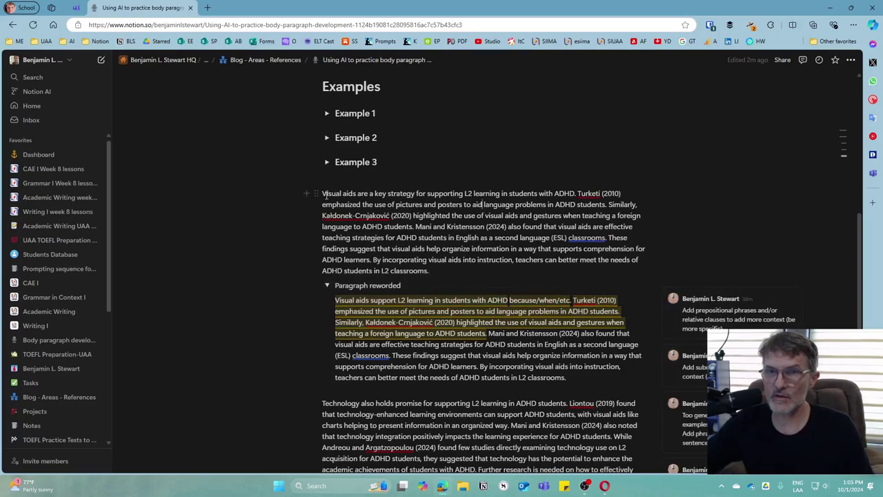
key("Escape")
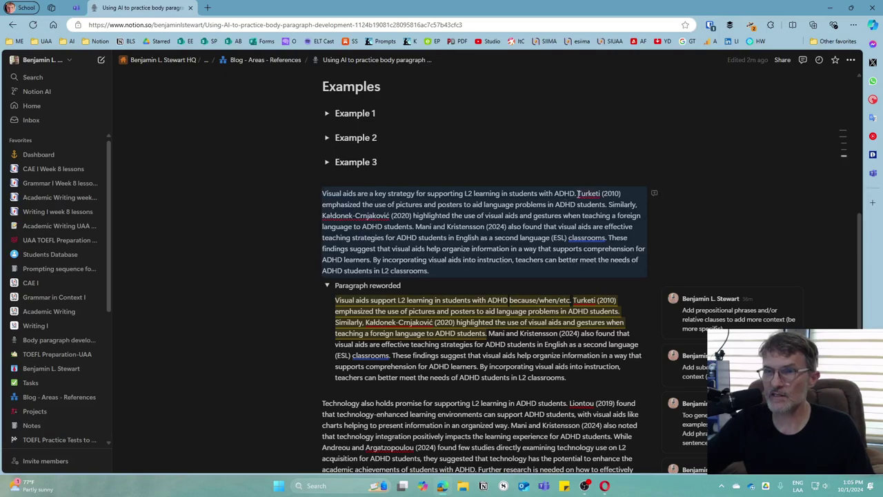
right_click(578, 193)
left_click_drag(574, 193, 322, 193)
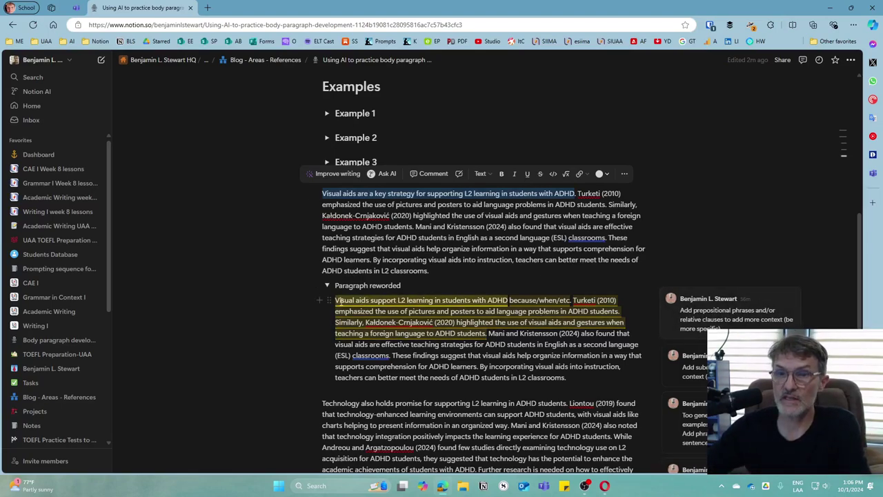
left_click(336, 300)
left_click_drag(336, 300, 519, 300)
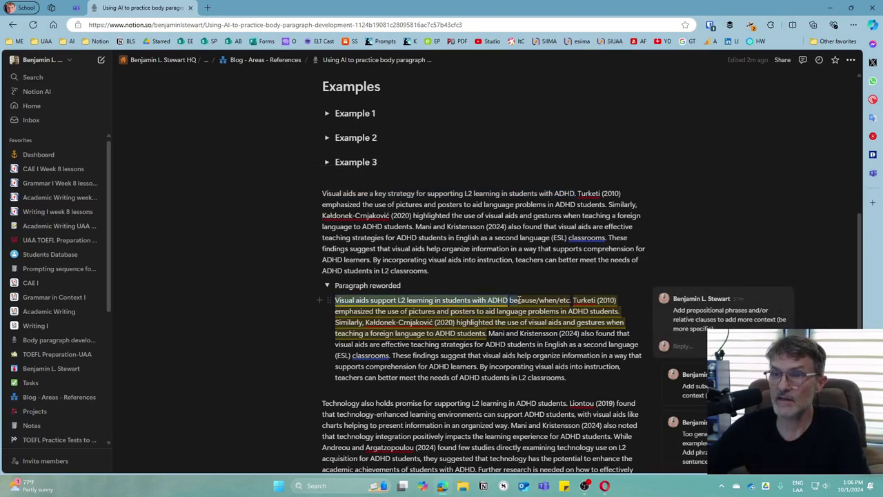
left_click(511, 300)
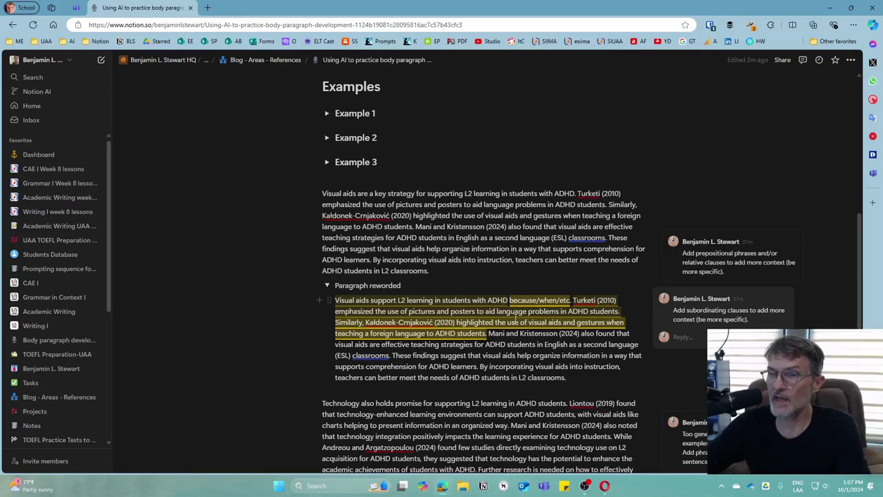
left_click(359, 300)
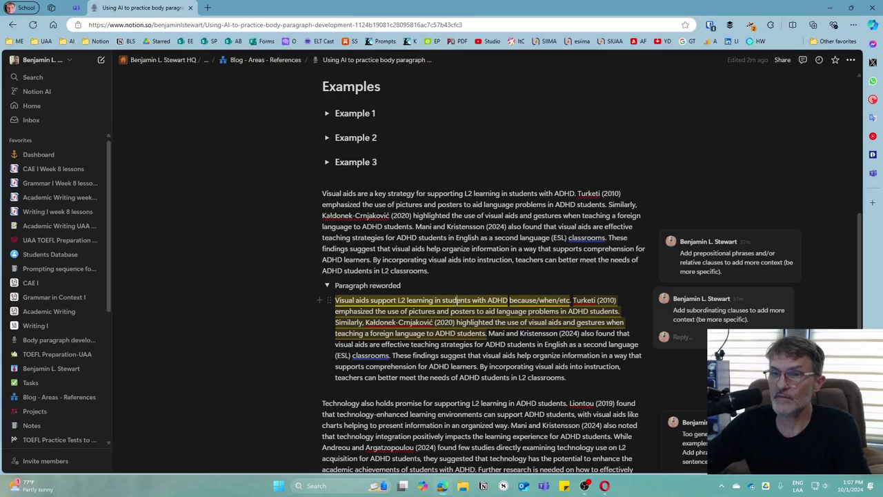
left_click_drag(335, 300, 510, 301)
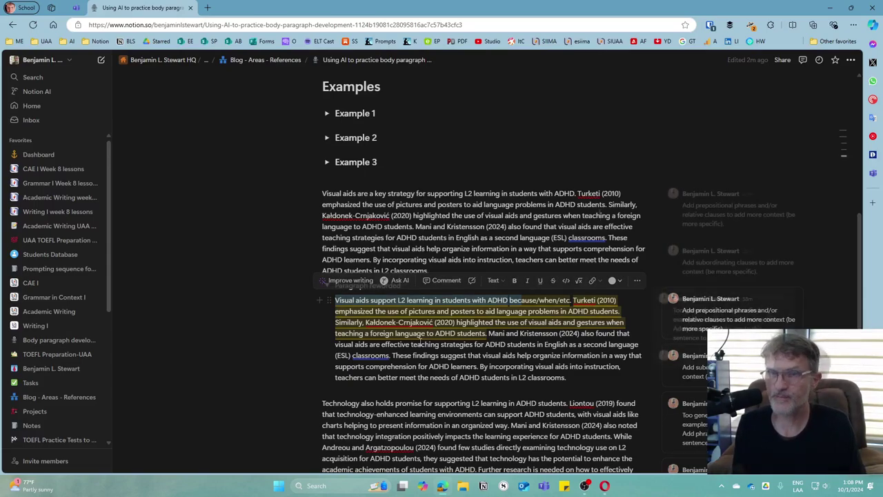
Step: Examine the 2010 study sentence about pictures and posters in both paragraphs, along with the comment on adding examples and details
left_click(600, 215)
left_click_drag(577, 194, 607, 204)
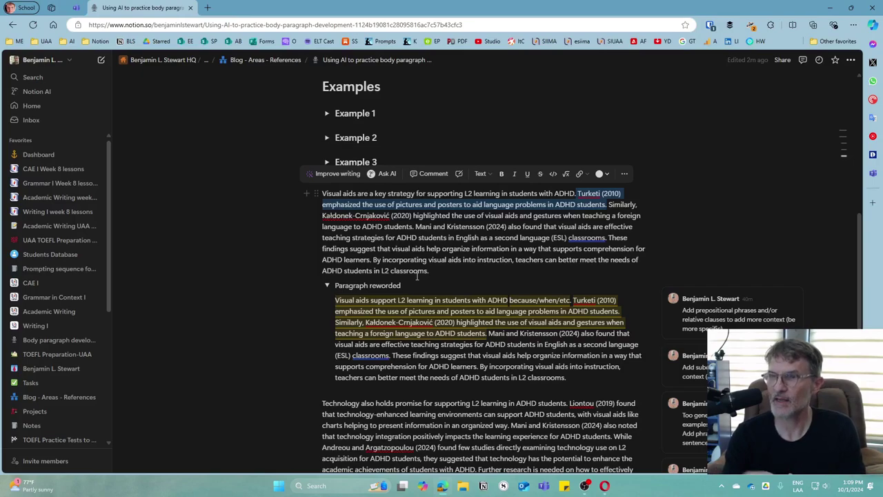
left_click(362, 323)
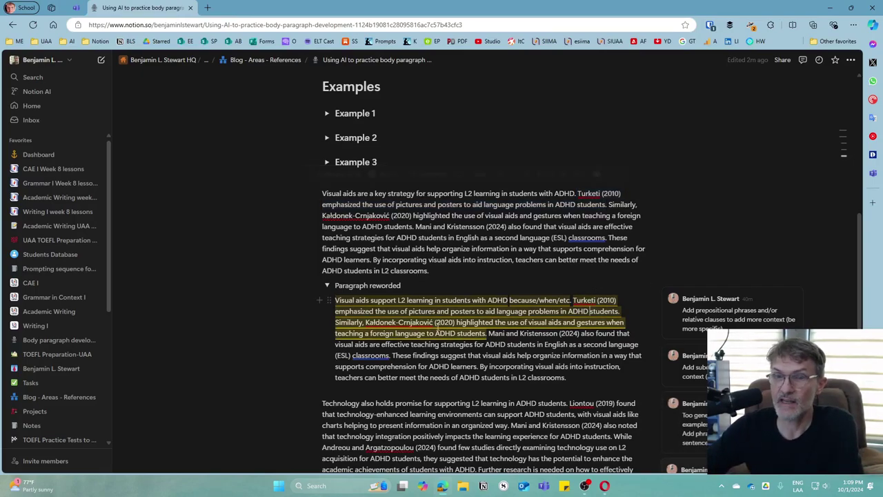
left_click(391, 311)
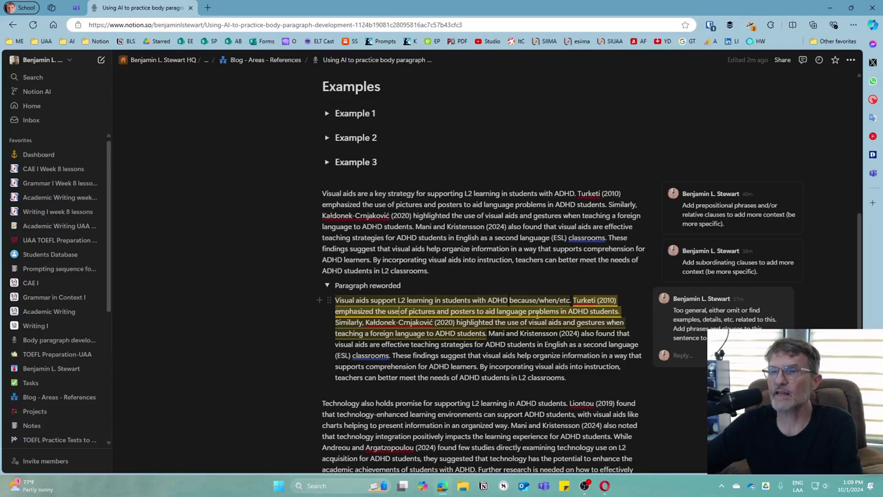
left_click(396, 300)
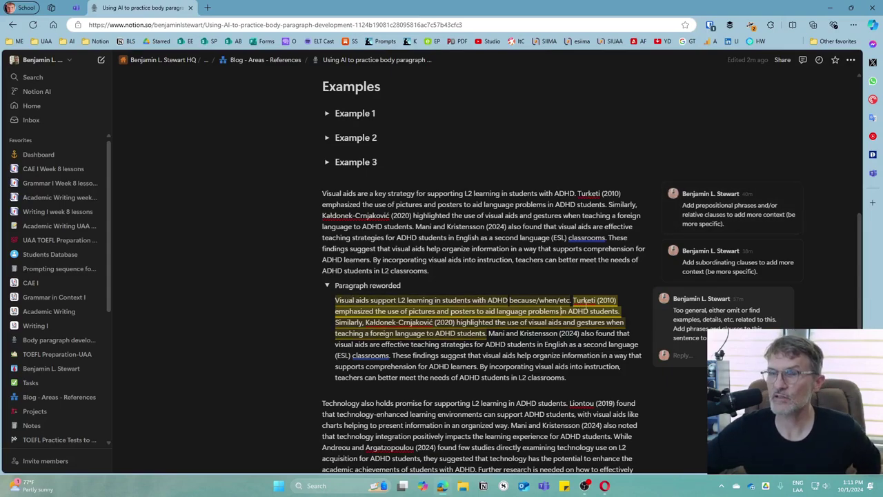
left_click(578, 301)
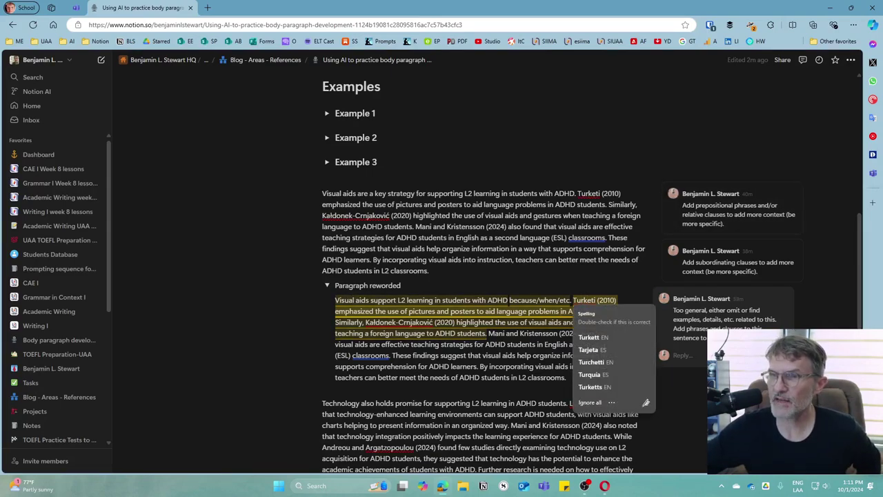
left_click(578, 301)
left_click_drag(578, 301, 623, 343)
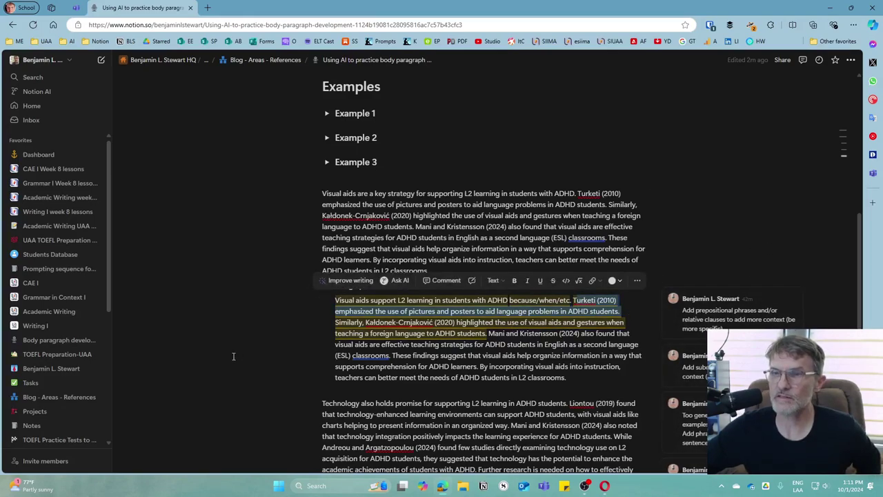
Step: Examine the reworded paragraph's 2020 study sentence about visual aids and gestures with its comment, and relate it to the topic sentence
scroll(233, 356, "down", 1)
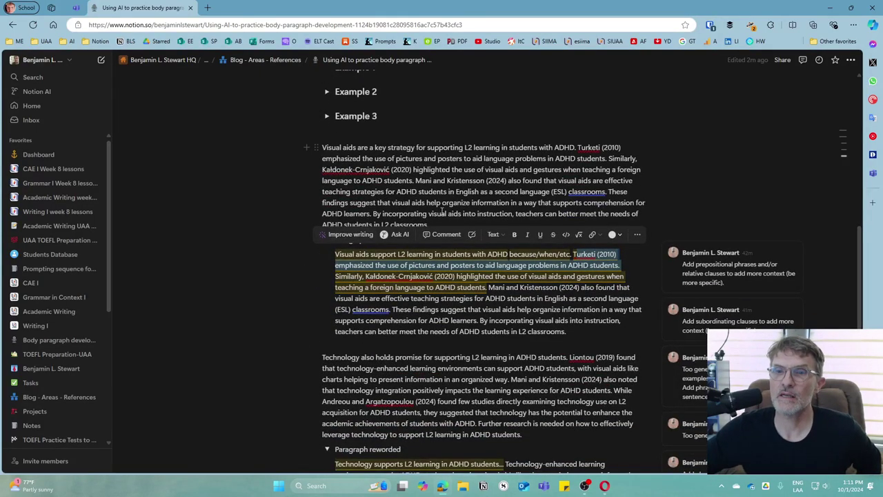
right_click(364, 272)
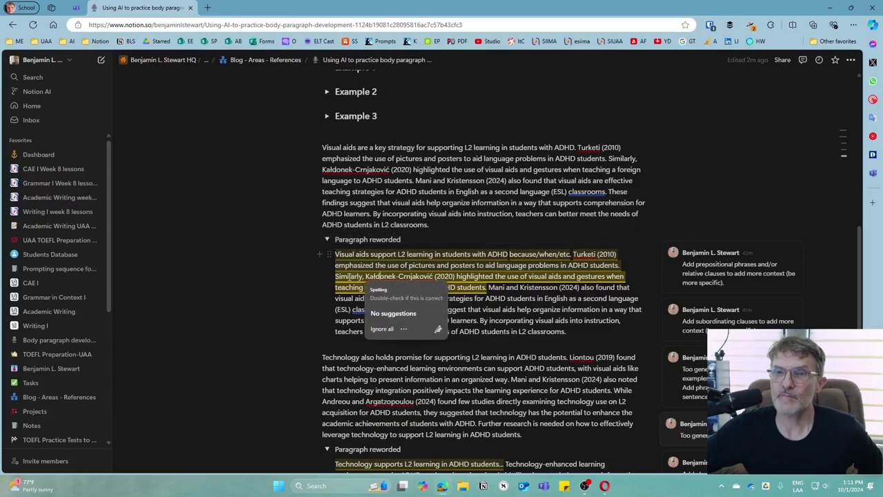
left_click(347, 276)
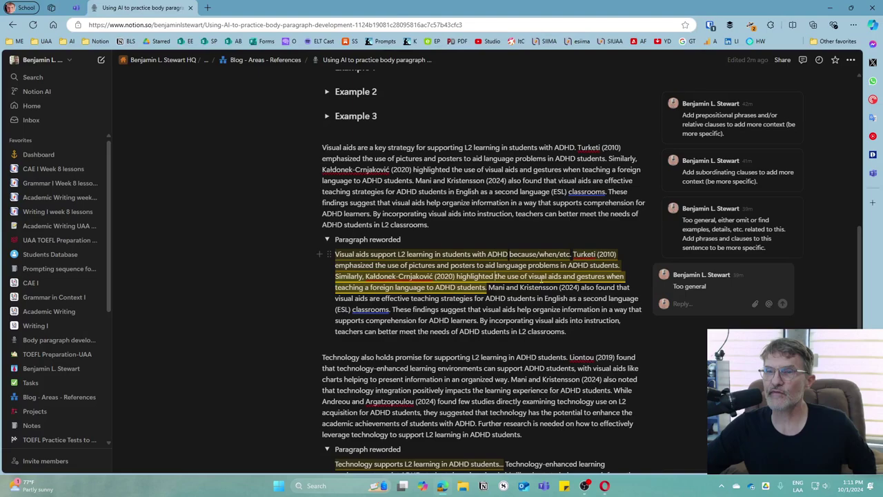
left_click_drag(529, 276, 611, 277)
left_click(574, 277)
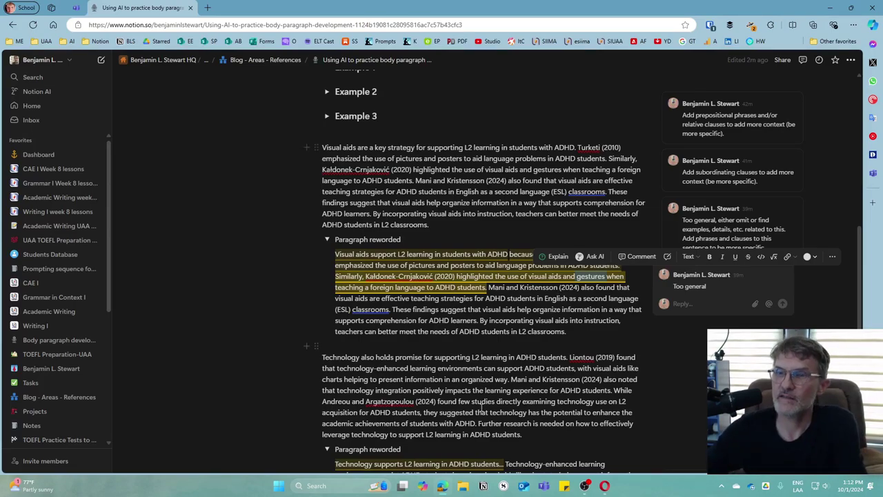
left_click(411, 279)
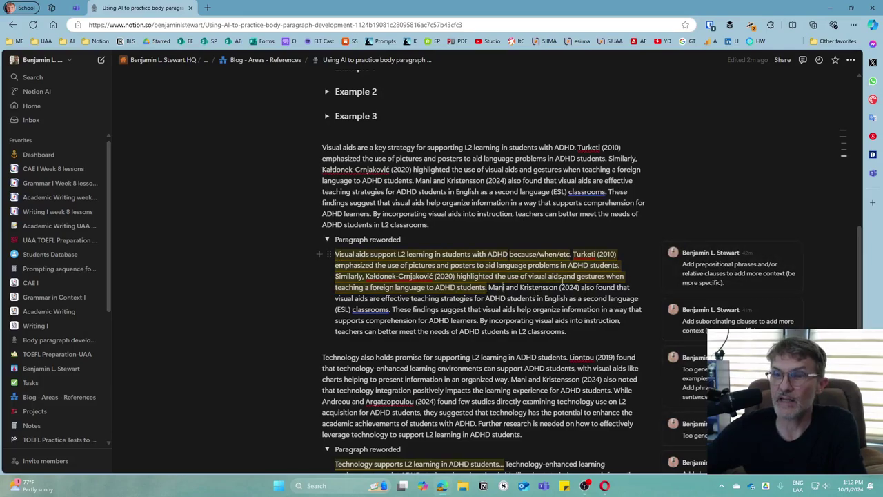
left_click(563, 280)
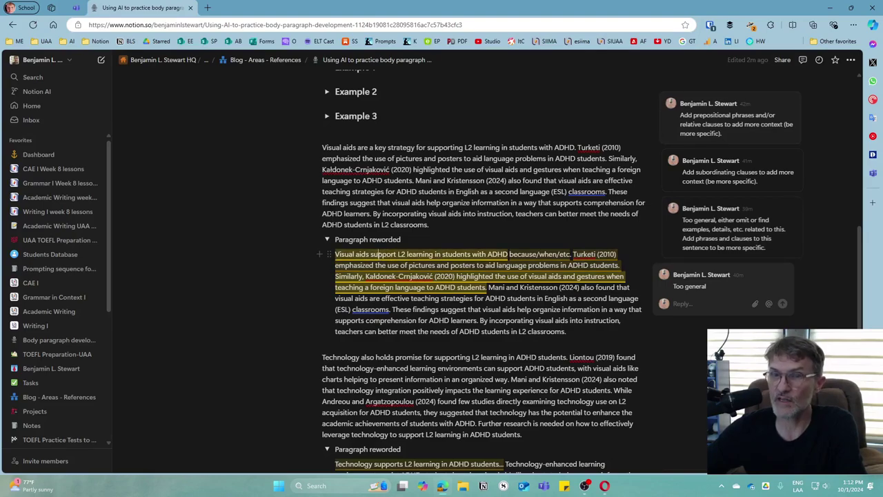
left_click(380, 254)
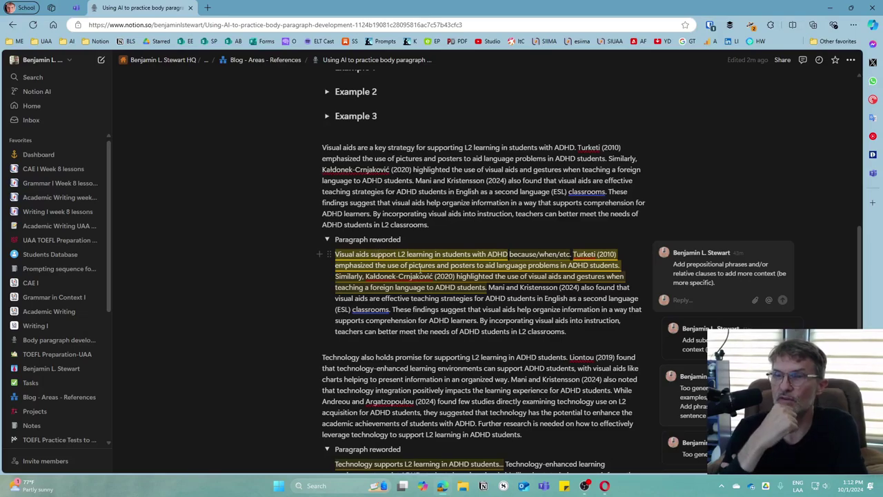
Step: Read the 2024 study sentence about effective teaching strategies and compare it with the preceding 2020 study sentence
left_click_drag(489, 287, 567, 300)
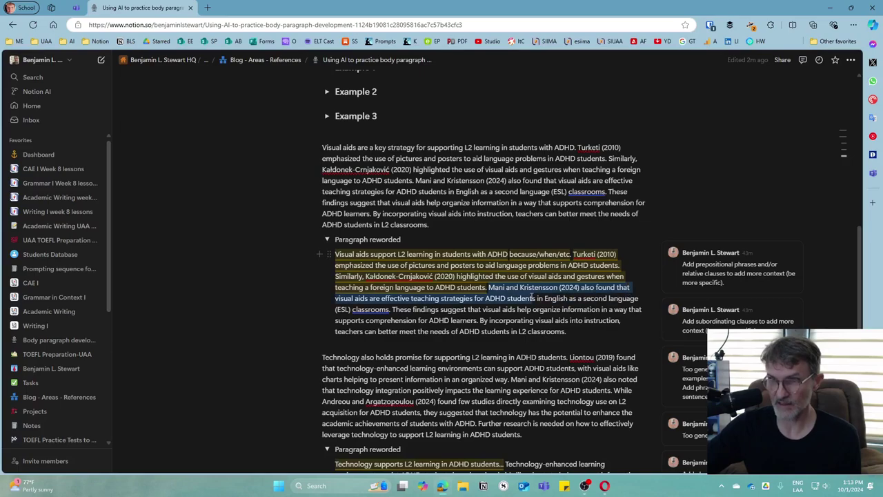
left_click_drag(508, 296, 391, 310)
left_click(483, 298)
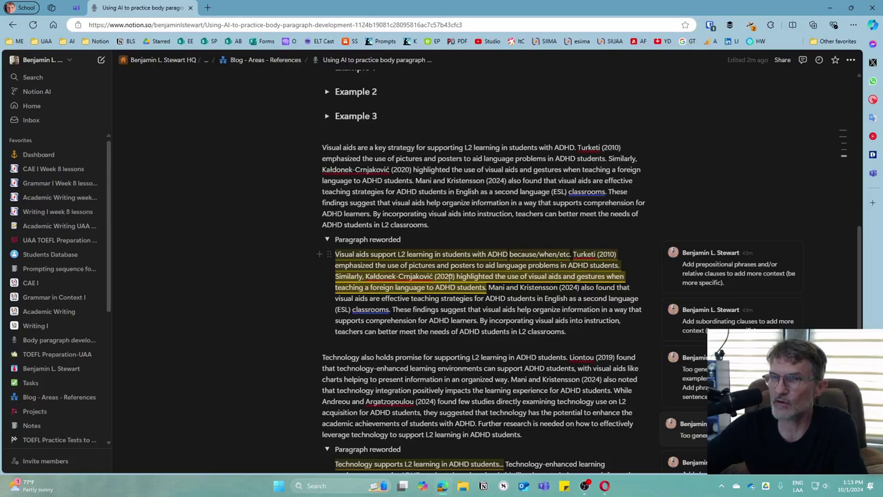
left_click(450, 276)
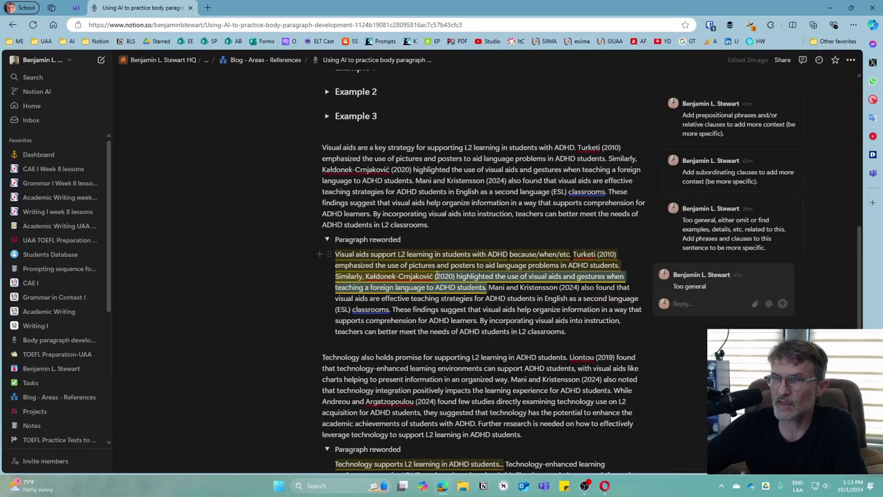
Step: Re-examine the 2020 study sentence in the reworded visual aids paragraph and relate it to the paragraph's topic sentence
left_click(378, 276)
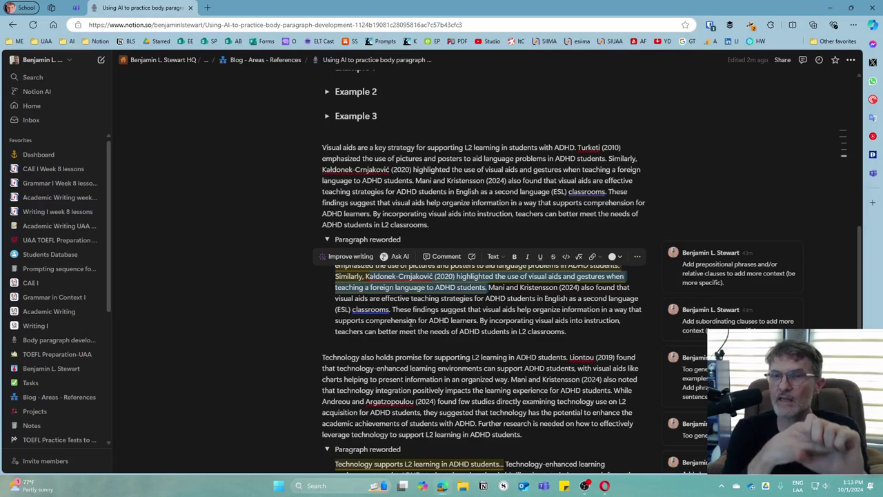
left_click(481, 309)
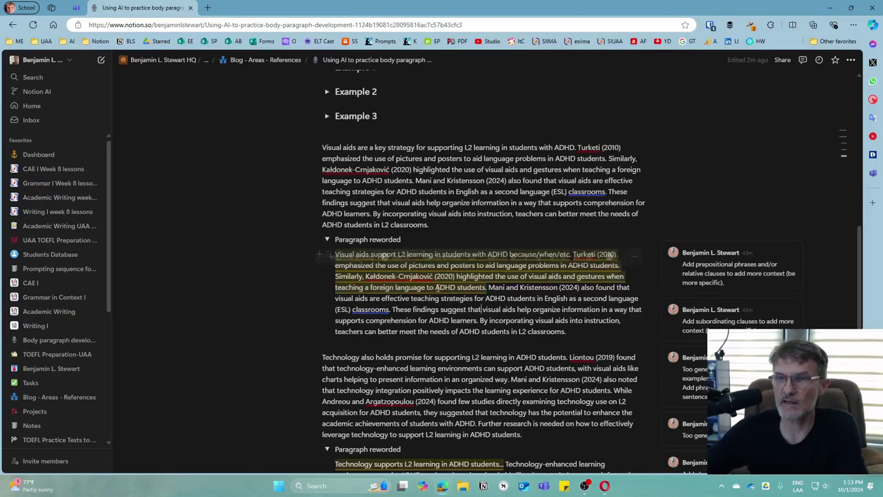
left_click_drag(335, 254, 550, 254)
left_click_drag(565, 255, 570, 255)
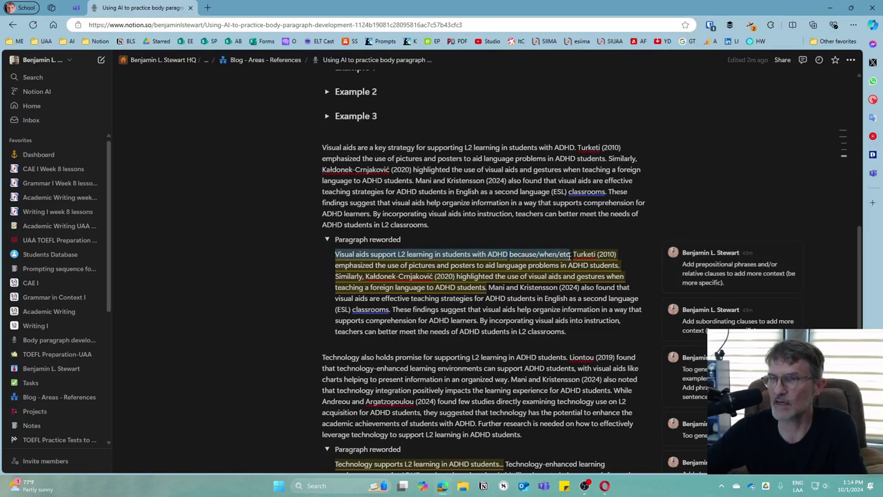
left_click(427, 320)
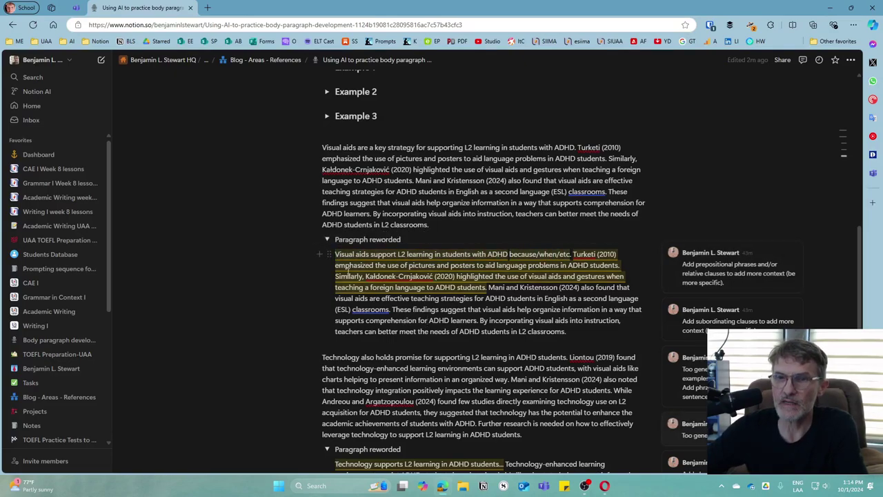
Step: Collapse the reworded visual aids paragraph and read through the original paragraph on technology for L2 learning
left_click(327, 239)
scroll(348, 200, "down", 2)
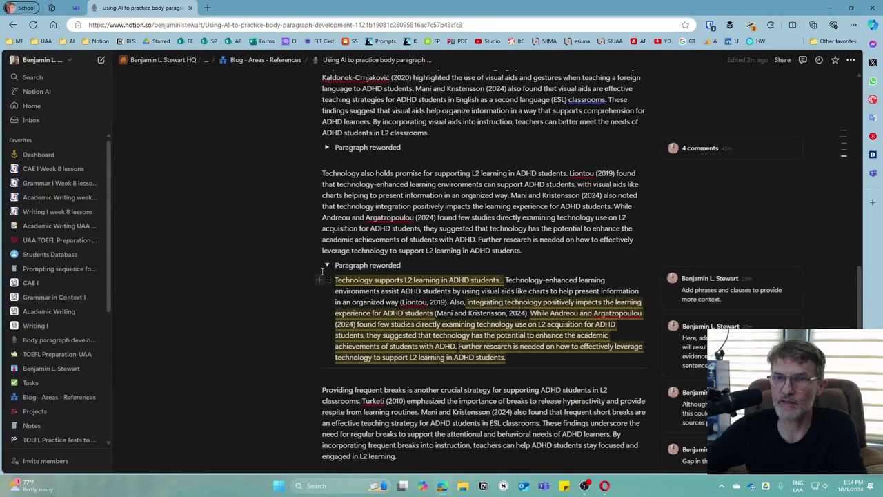
left_click_drag(323, 174, 540, 250)
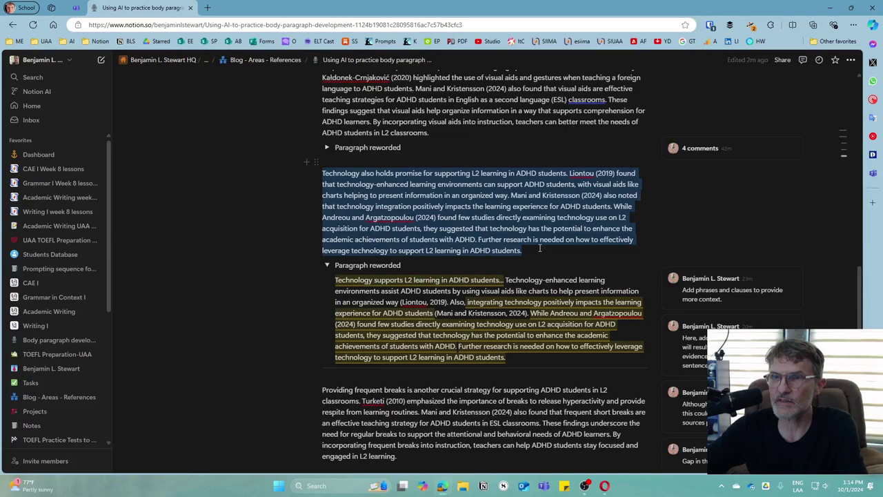
left_click(356, 291)
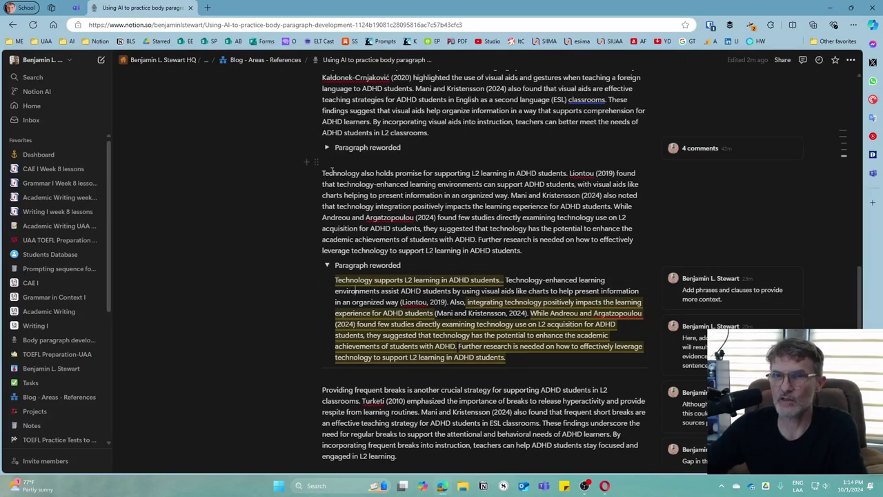
key("Escape")
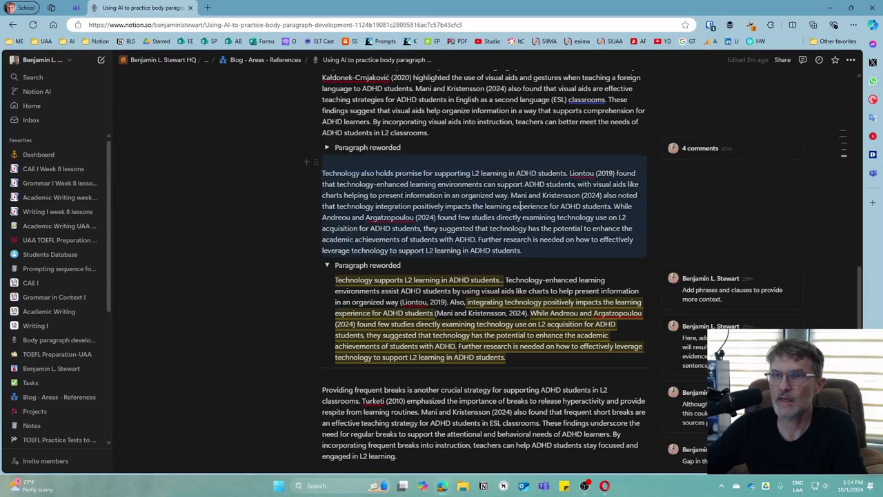
key("Escape")
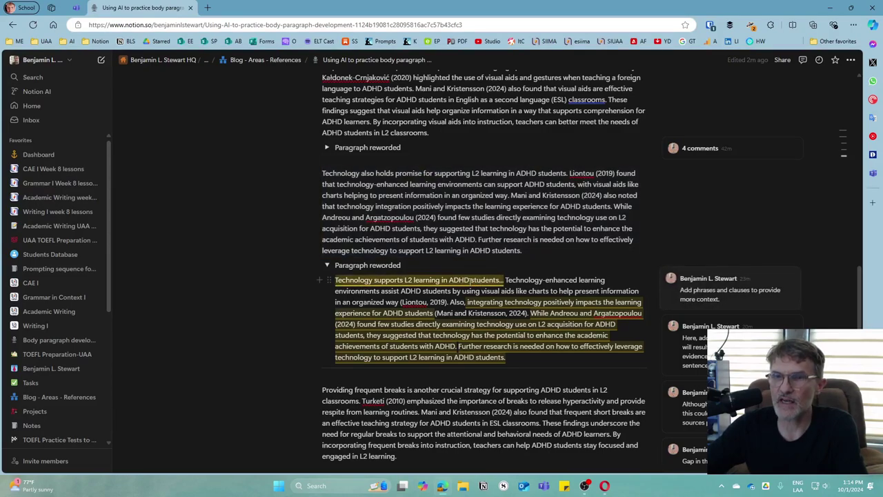
Step: Examine the topic sentence of the reworded technology paragraph and its comment about adding phrases and clauses
left_click(501, 280)
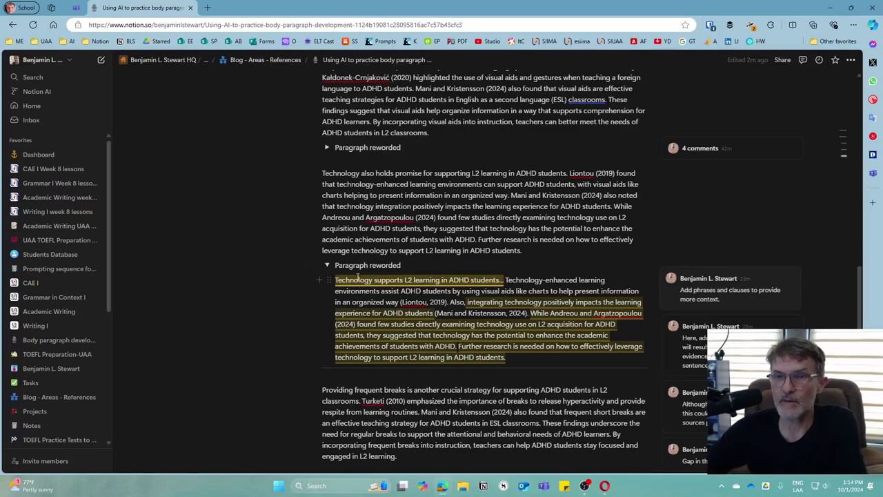
left_click(356, 279)
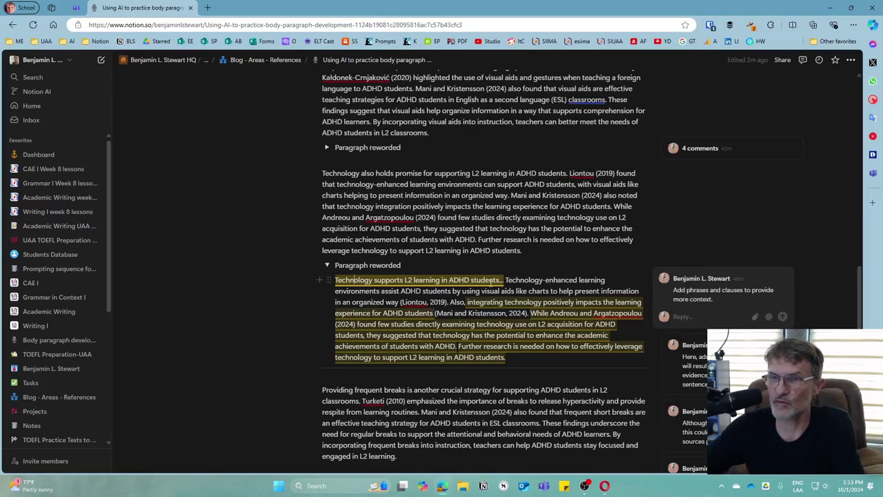
left_click(514, 280)
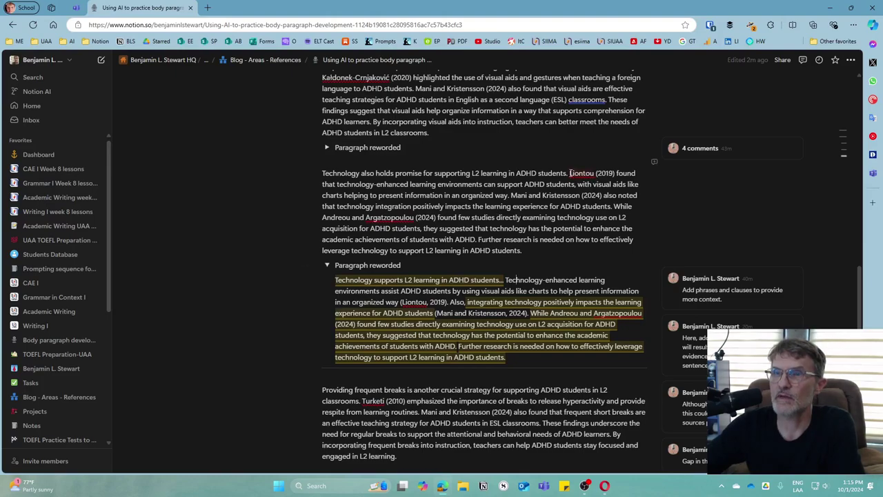
Step: Compare the original 2019 study sentence with its reworded version, focusing on the "found that" phrasing and the parenthetical citation
left_click_drag(570, 174, 487, 208)
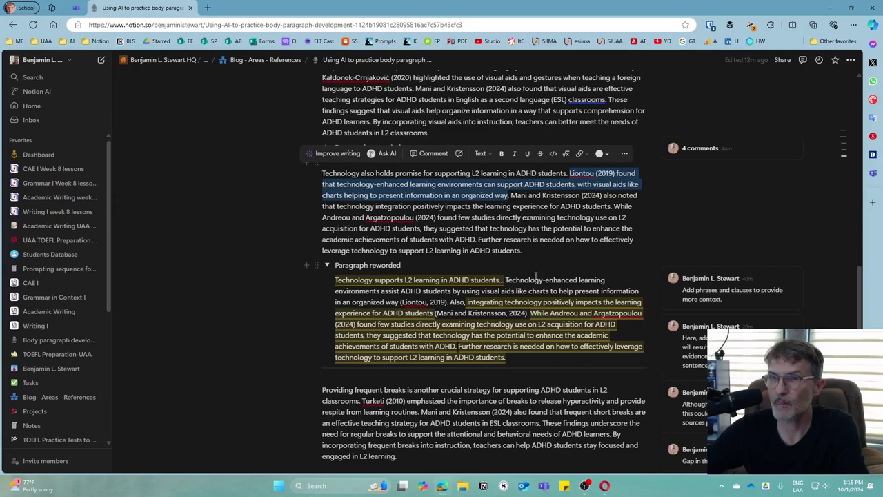
left_click_drag(447, 303, 400, 302)
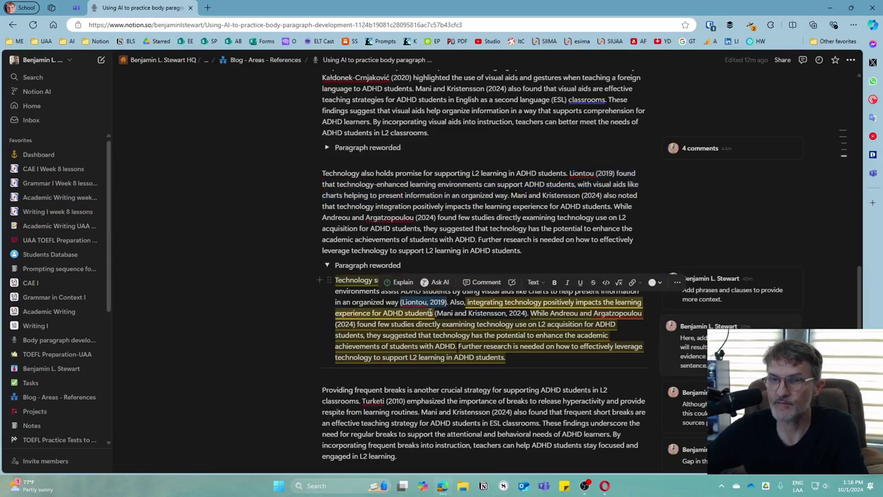
left_click(372, 302)
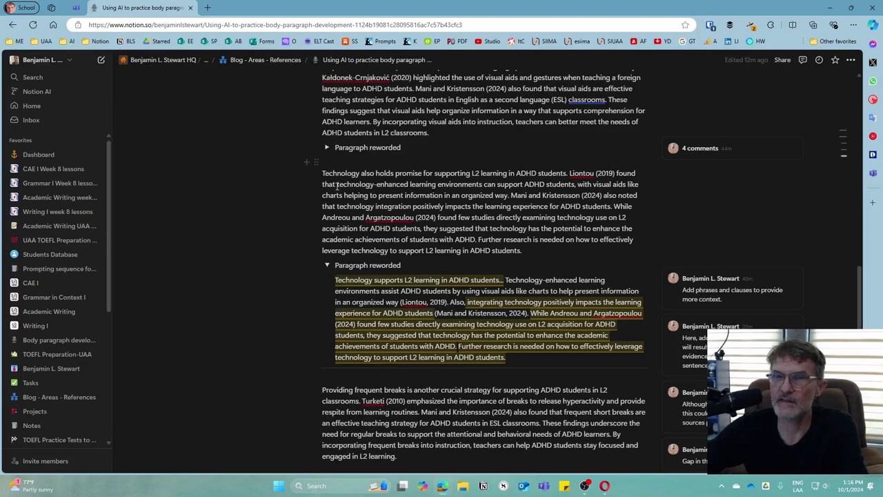
left_click_drag(337, 186, 616, 174)
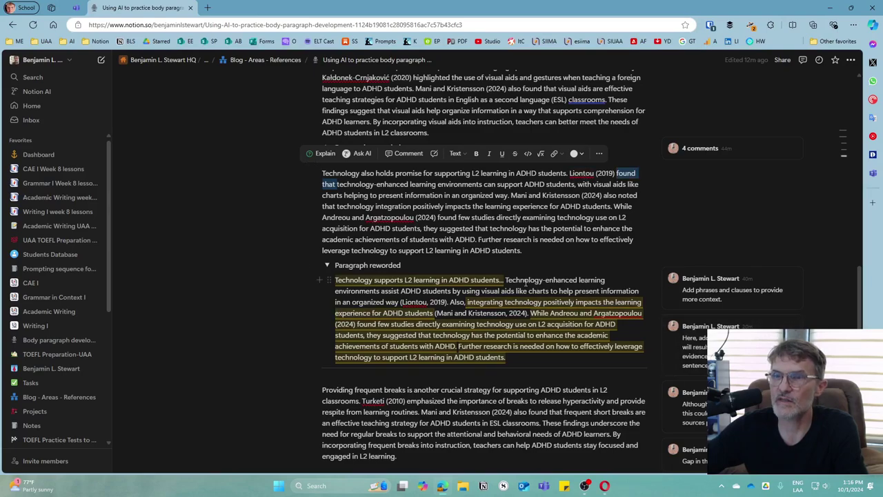
left_click_drag(514, 283, 448, 303)
Step: Examine the original wording on technology-enhanced learning environments and how the reworded sentence leads into its parenthetical citation
double_click(414, 184)
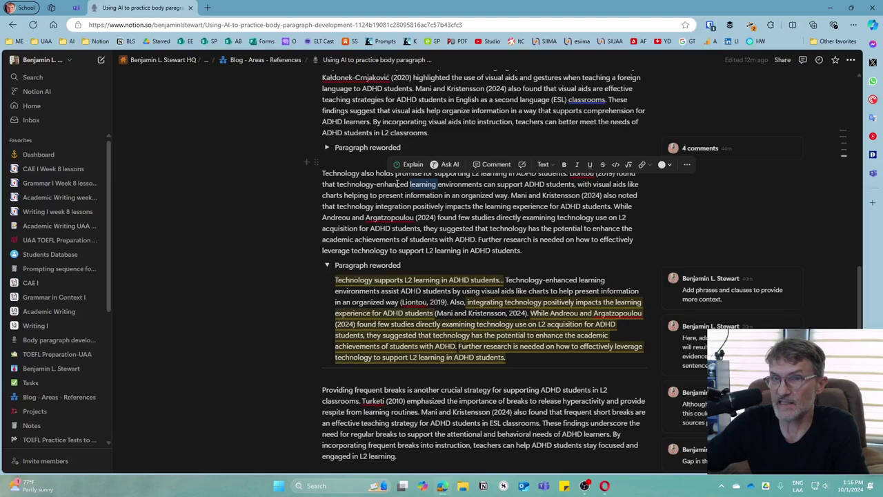
left_click_drag(398, 185, 373, 206)
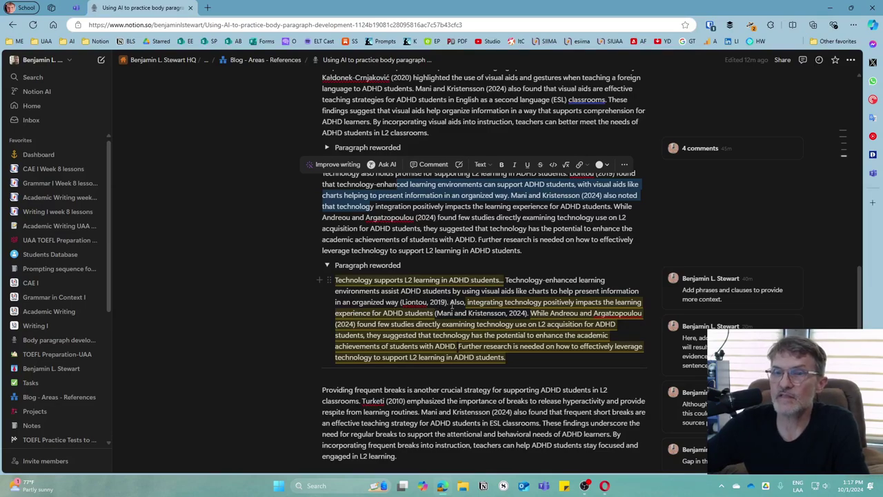
left_click_drag(386, 302, 425, 306)
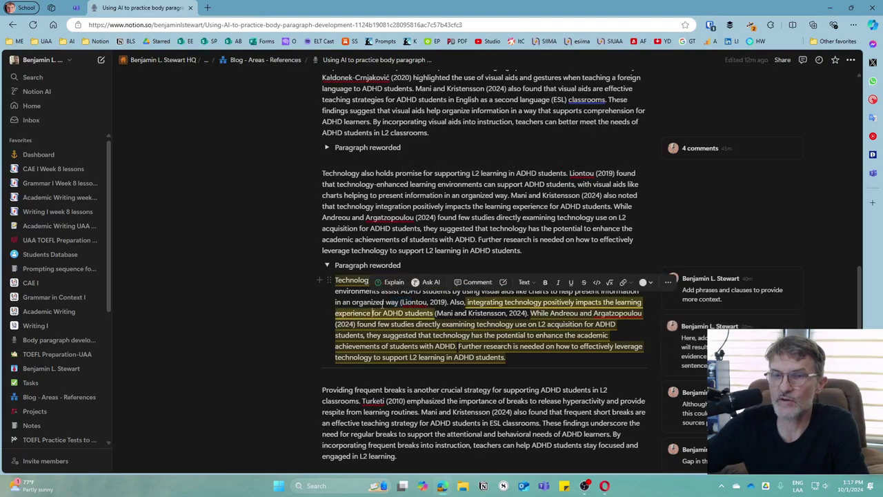
left_click(464, 312)
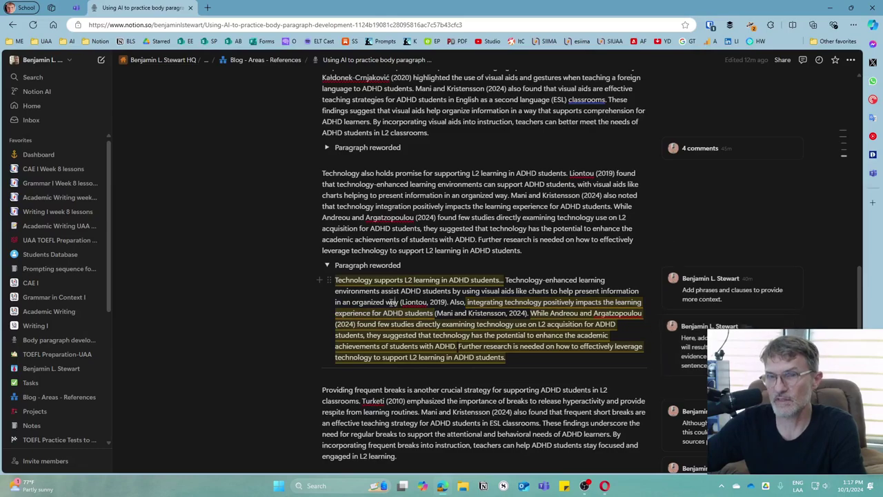
left_click_drag(386, 302, 453, 302)
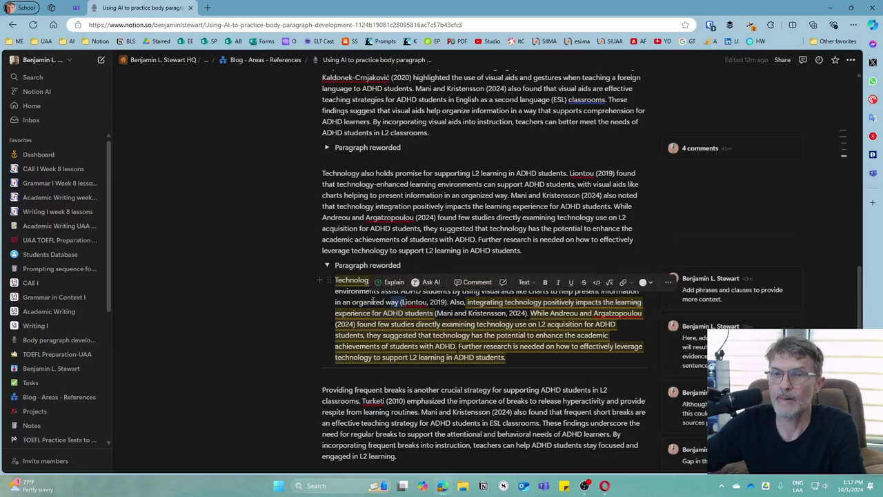
left_click(373, 302)
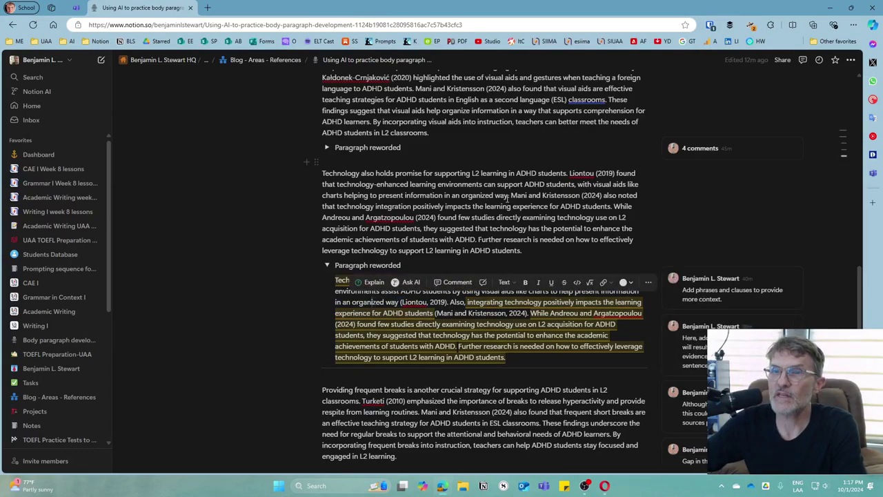
Step: Compare the 2024 study sentence about integrating technology in the original and reworded paragraphs, including its "also noted" phrasing and citation
left_click_drag(511, 195, 637, 195)
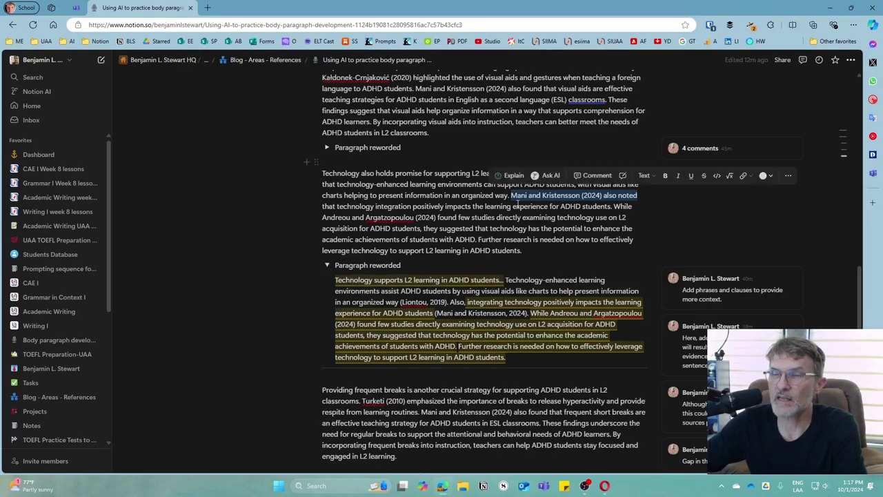
left_click_drag(511, 195, 615, 196)
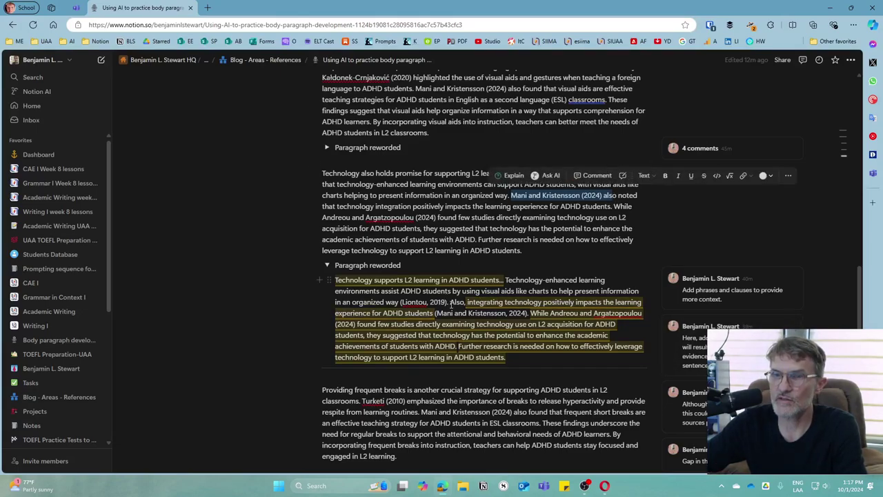
left_click(481, 302)
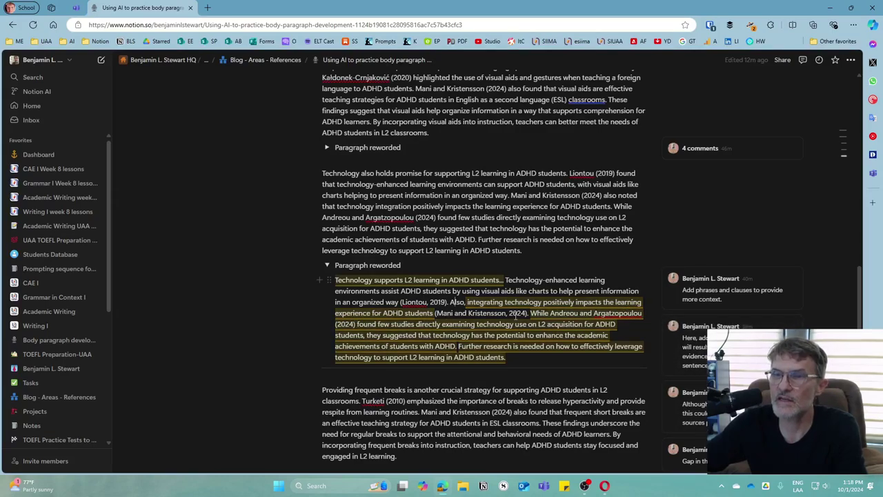
left_click(542, 304)
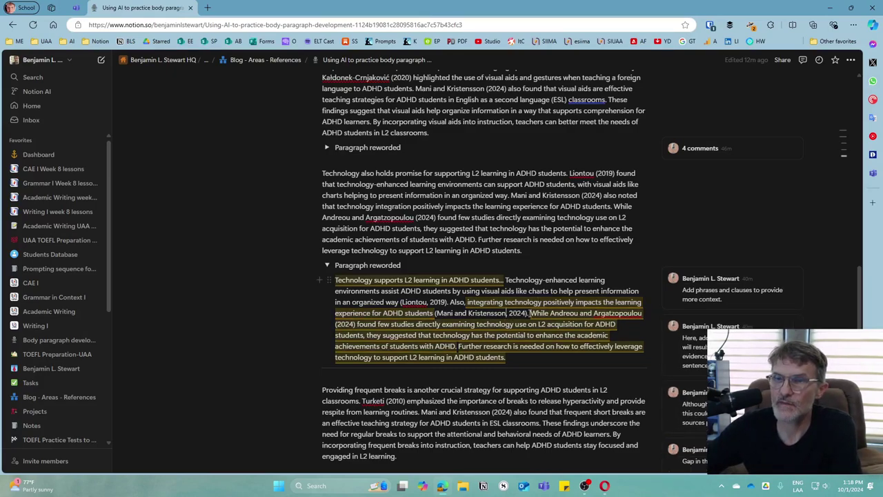
left_click_drag(528, 313, 468, 304)
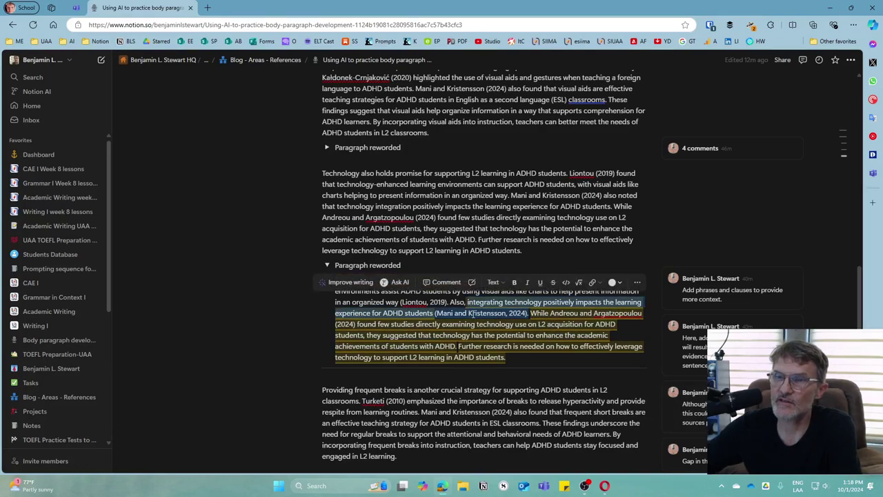
left_click(563, 278)
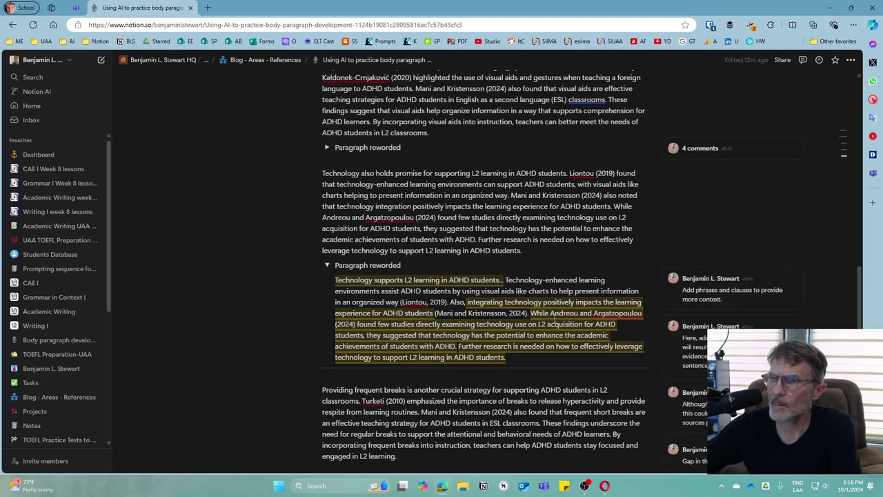
Step: Examine the reworded technology paragraph's sentences on few existing studies and further research needed, together with their comments
left_click(550, 314)
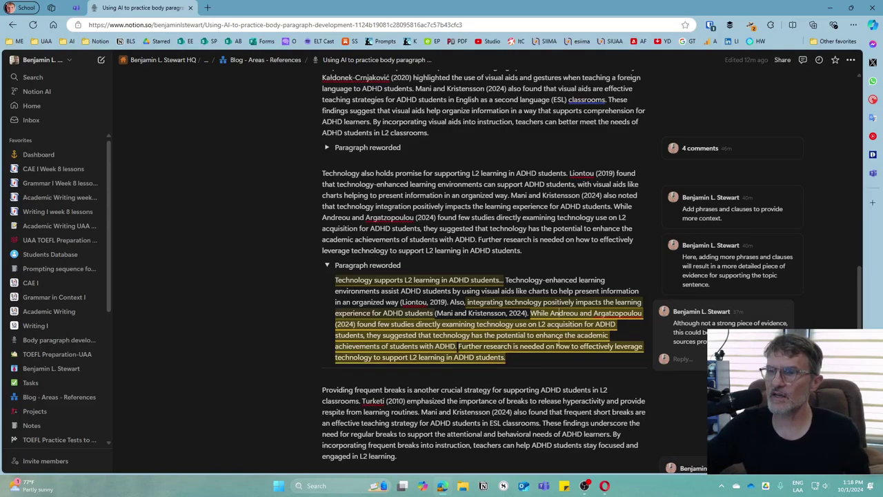
left_click_drag(530, 313, 462, 347)
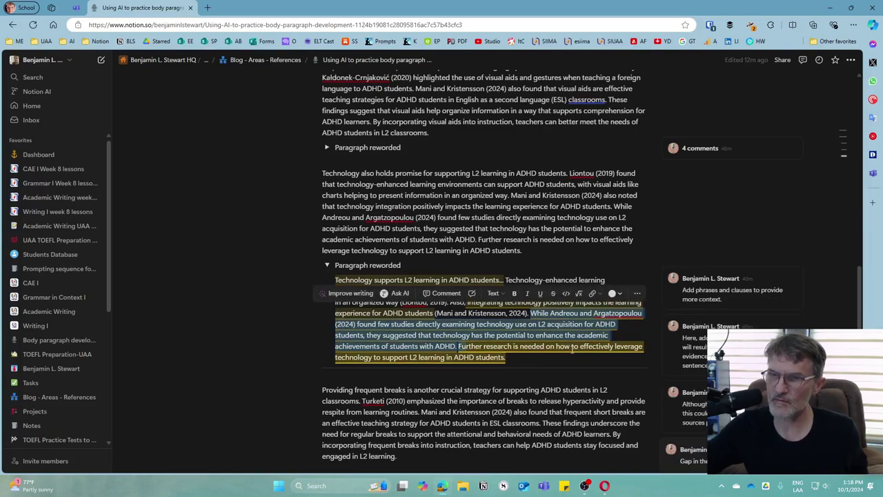
left_click(458, 346)
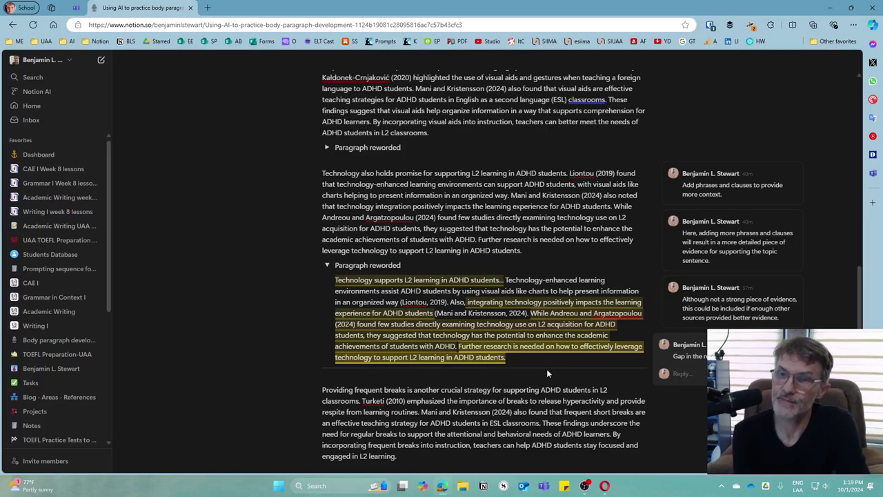
Step: Collapse the reworded technology paragraph and examine the original frequent breaks paragraph alongside the reworded version's topic sentence
left_click(327, 265)
scroll(325, 262, "down", 1)
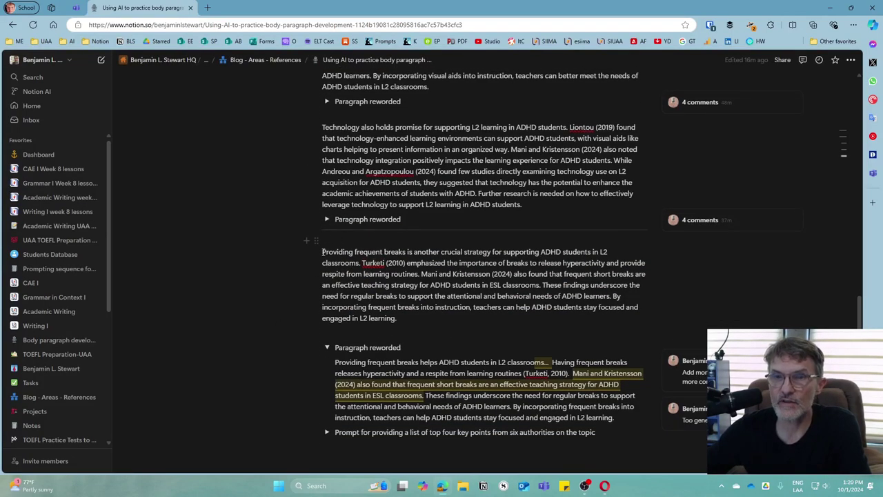
left_click_drag(322, 251, 407, 316)
scroll(338, 348, "down", 1)
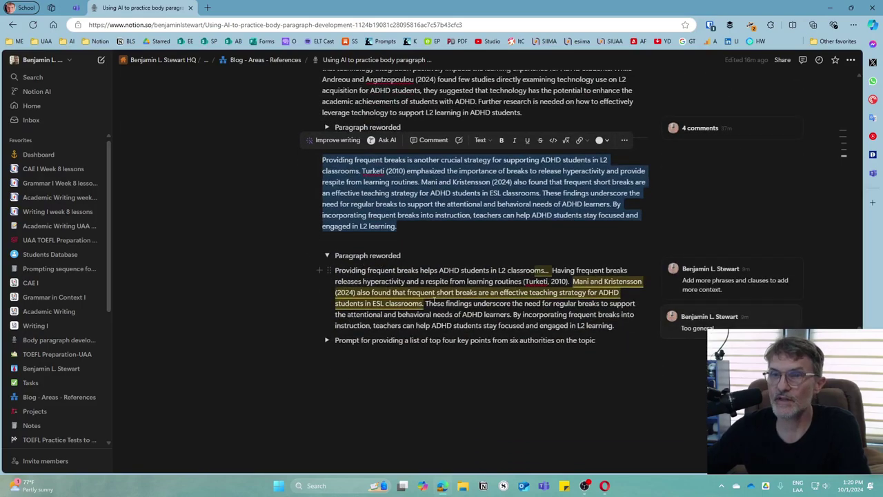
left_click_drag(336, 270, 550, 271)
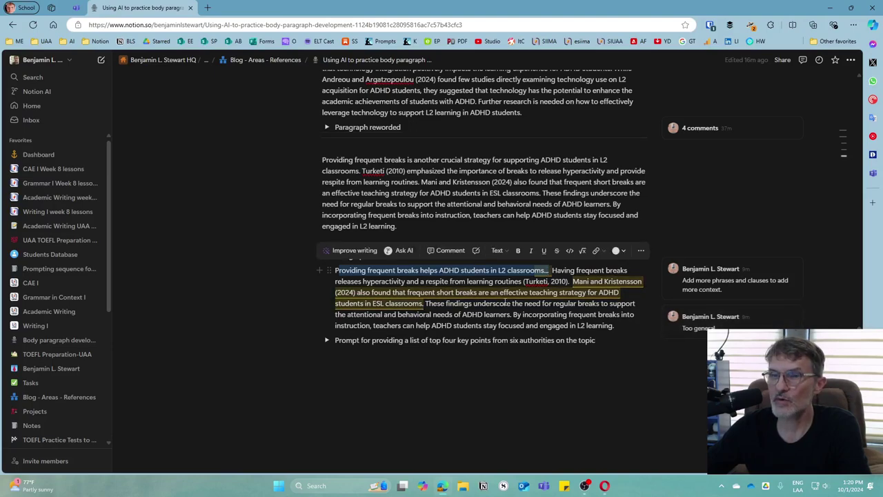
left_click(564, 275)
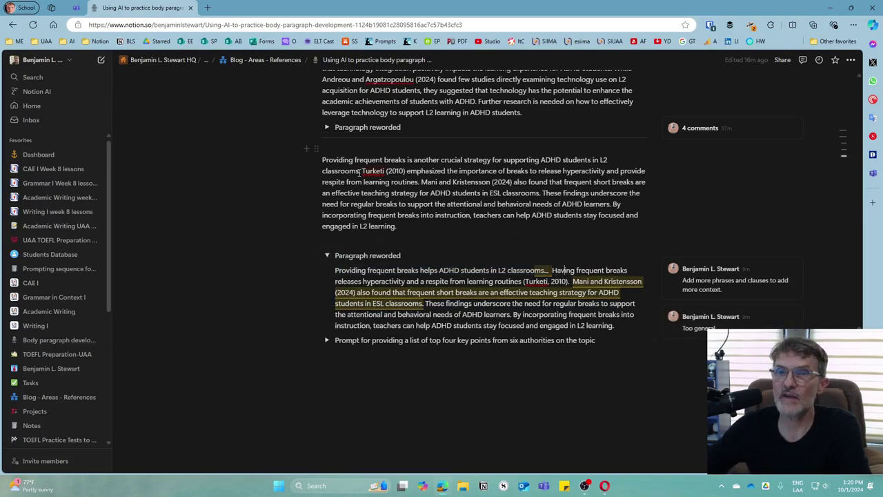
Step: Compare the original 2010 study sentence on breaks releasing hyperactivity with the reworded version beginning "Having frequent breaks"
left_click_drag(362, 171, 419, 182)
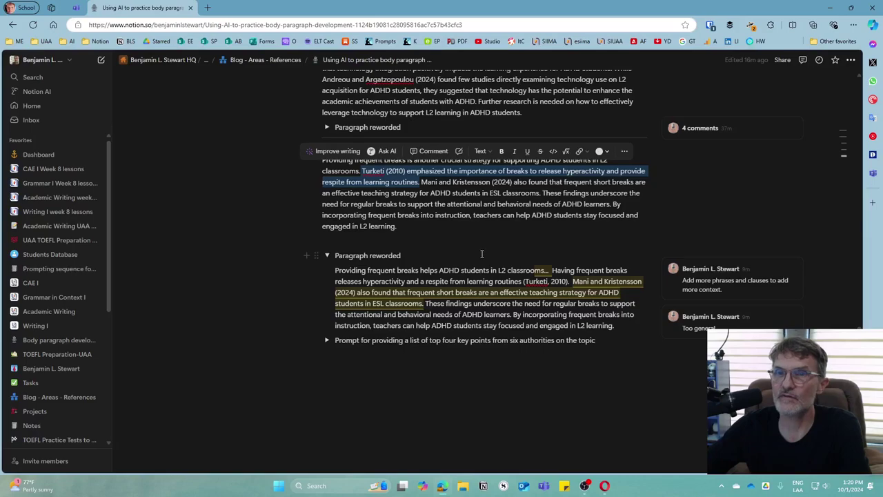
left_click(555, 270)
Step: Expand the reworded version of the visual aids paragraph and examine its highlighted sentences and comments alongside the original
scroll(449, 324, "up", 4)
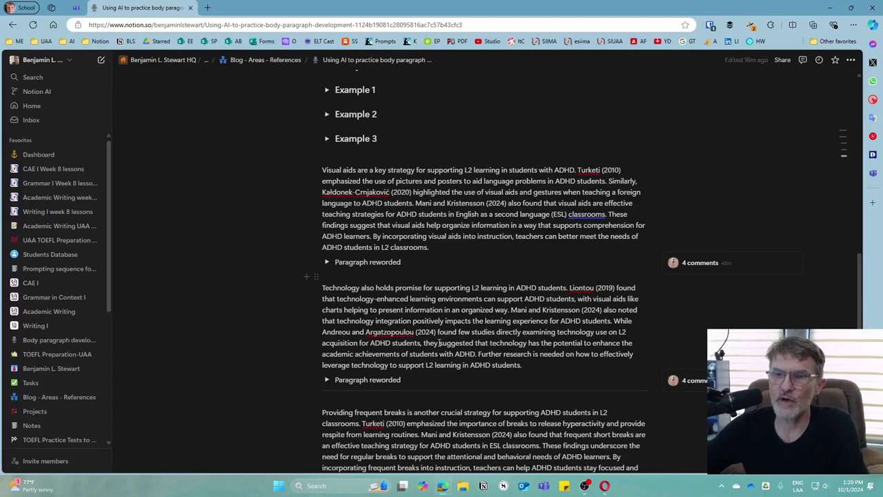
scroll(439, 342, "down", 1)
left_click(327, 216)
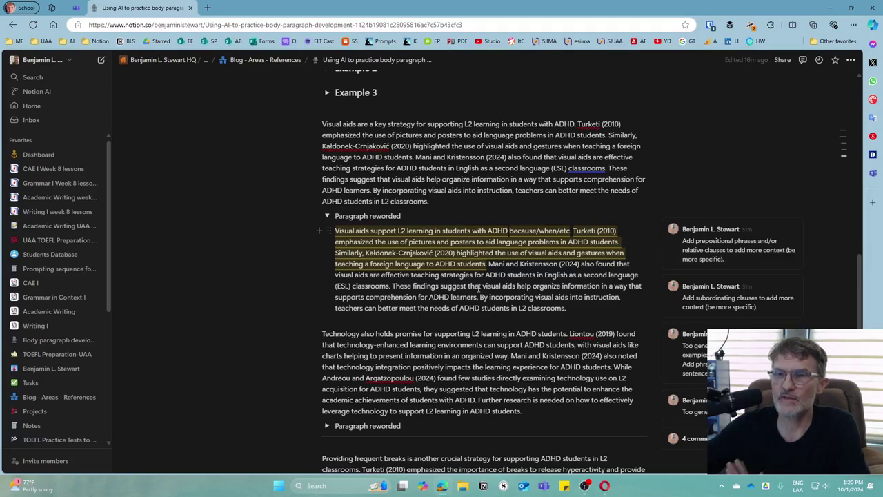
scroll(491, 288, "down", 2)
scroll(491, 289, "up", 2)
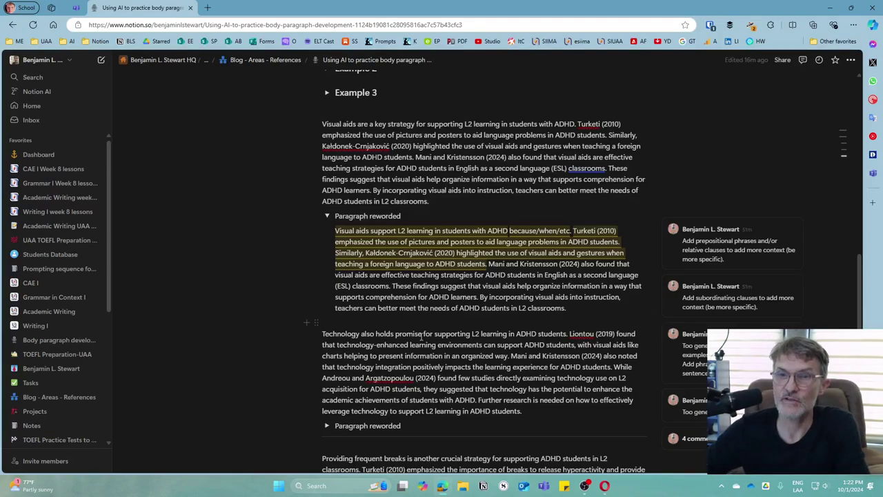
scroll(433, 330, "up", 3)
scroll(433, 331, "down", 5)
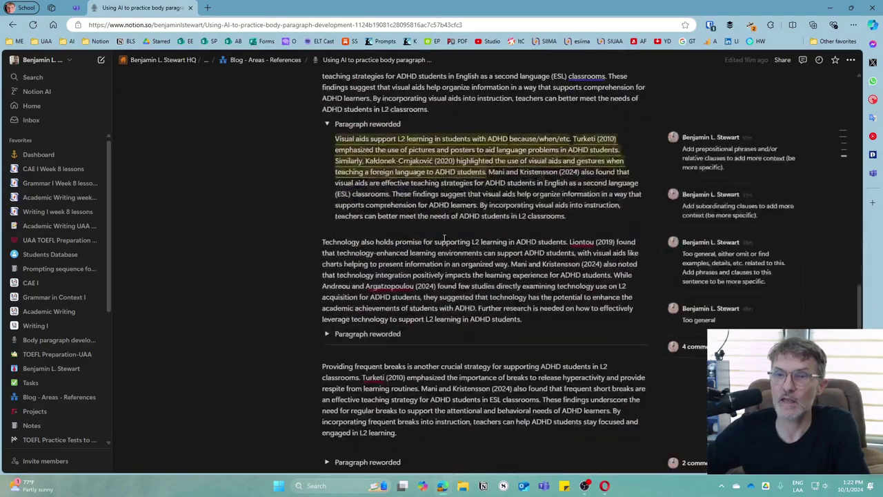
scroll(414, 276, "down", 2)
scroll(403, 283, "up", 4)
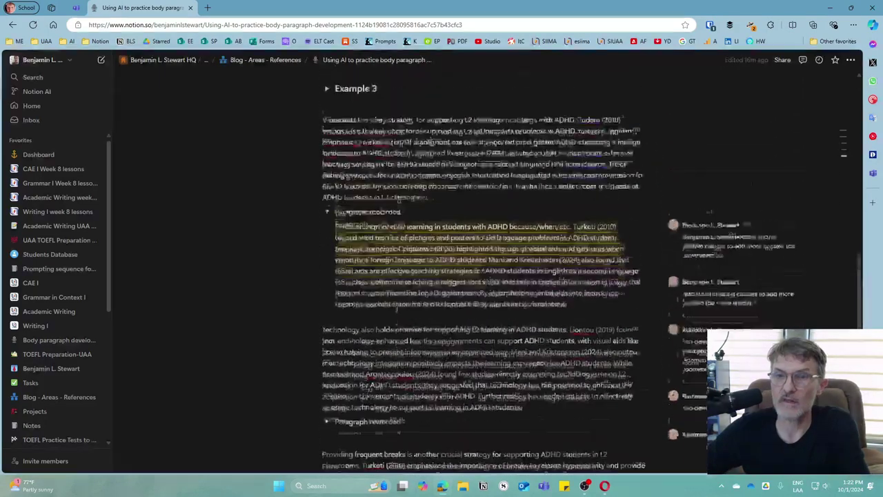
scroll(390, 287, "down", 4)
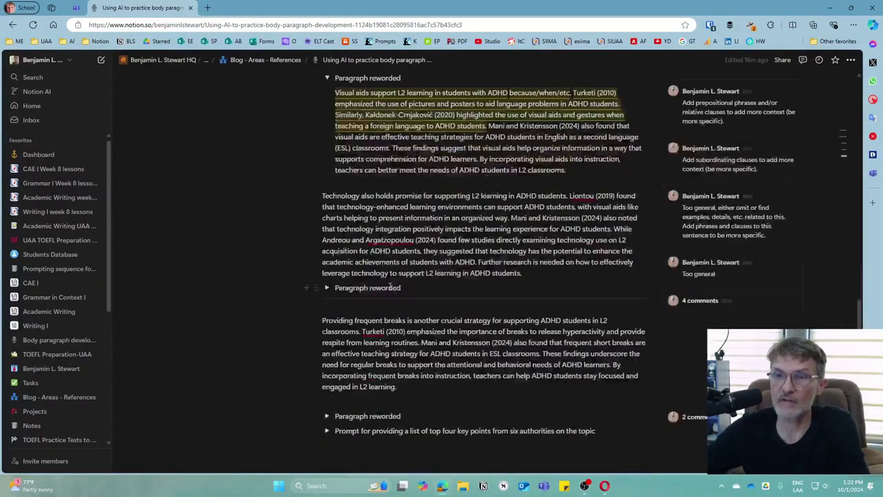
scroll(391, 287, "up", 4)
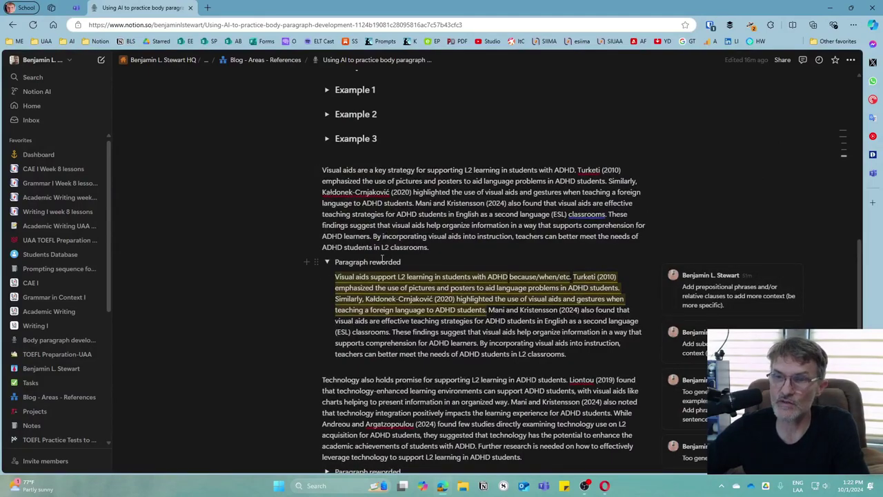